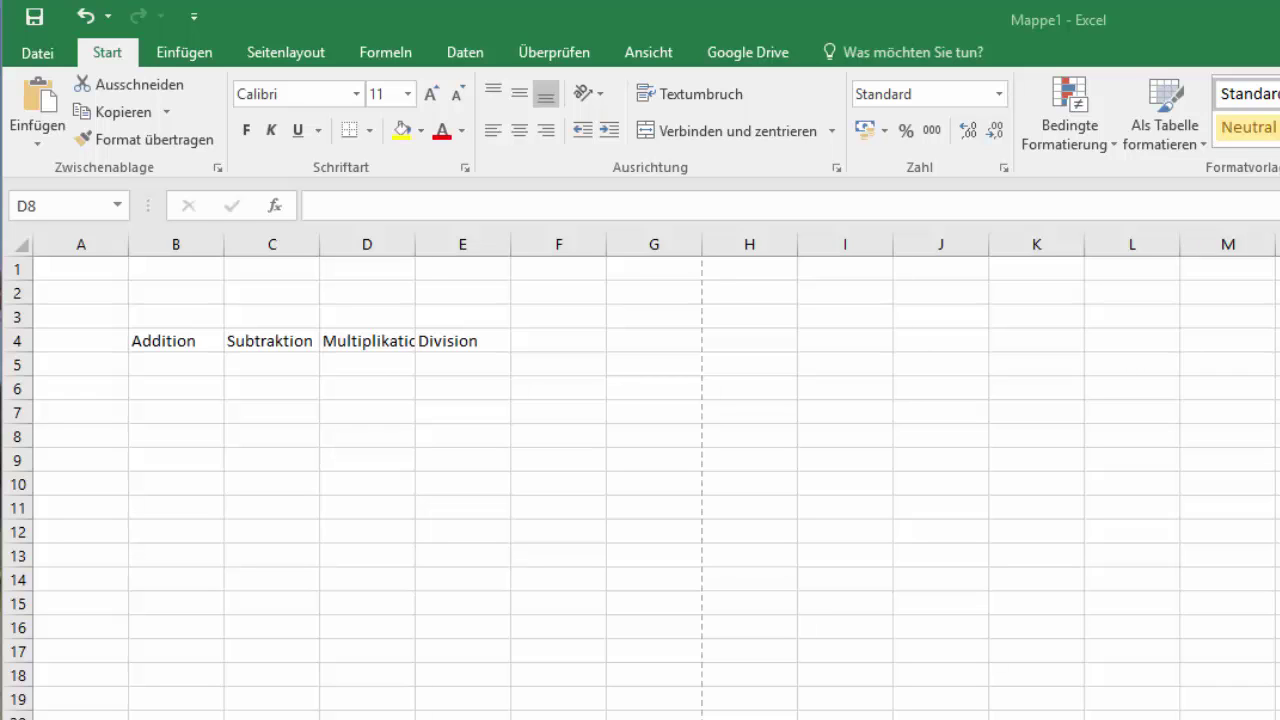
- Paste the copied content into the sheet and select cells B5, E5, D5 and heading D4
key(ctrl+v)
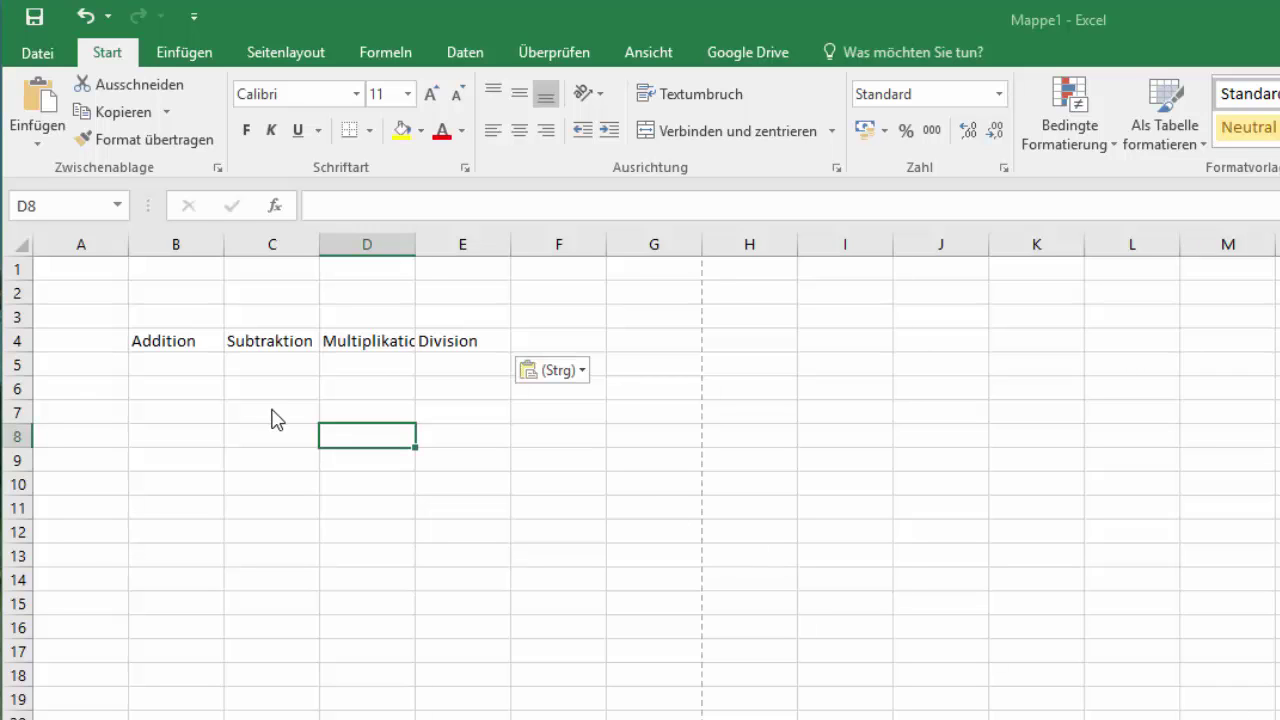
click(149, 365)
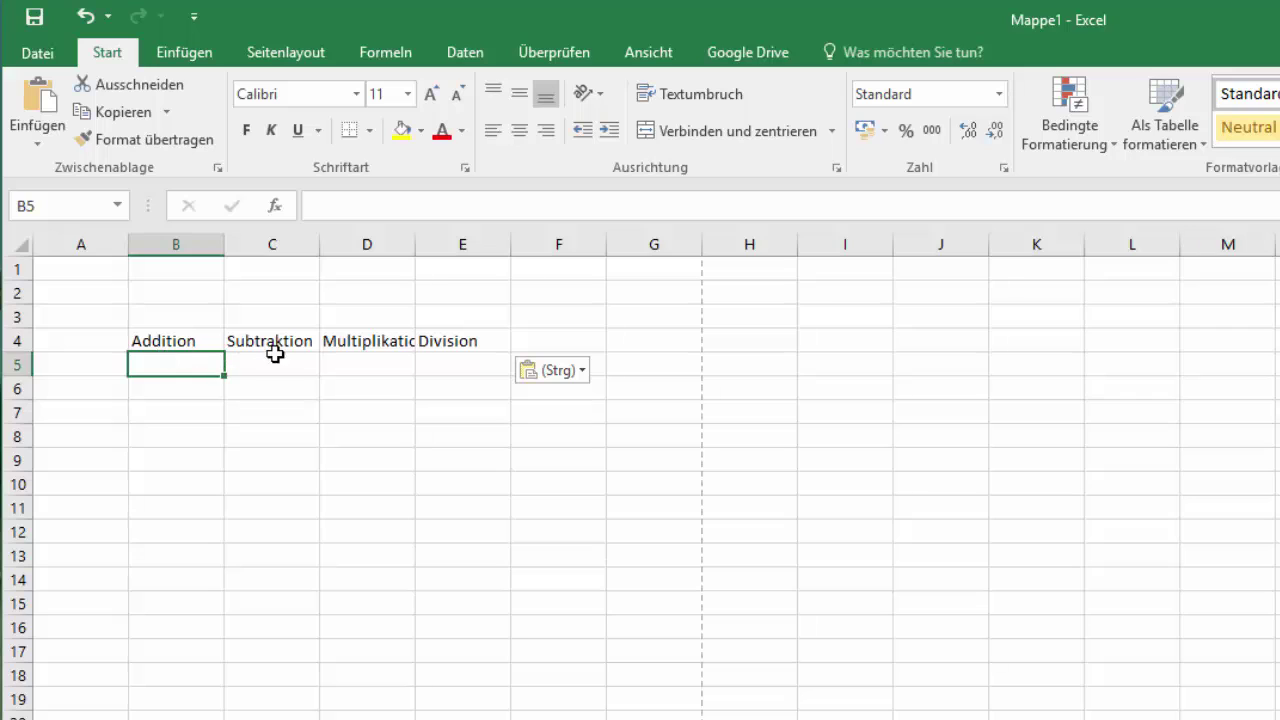
click(463, 366)
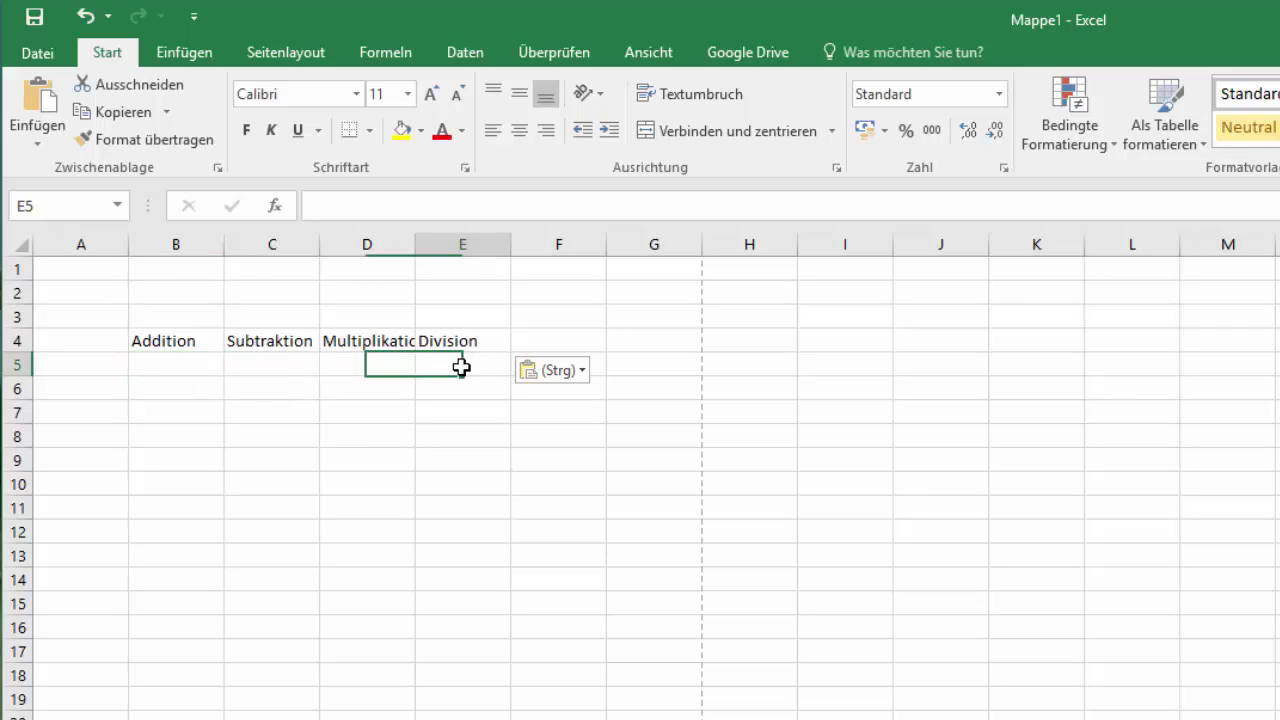
click(350, 365)
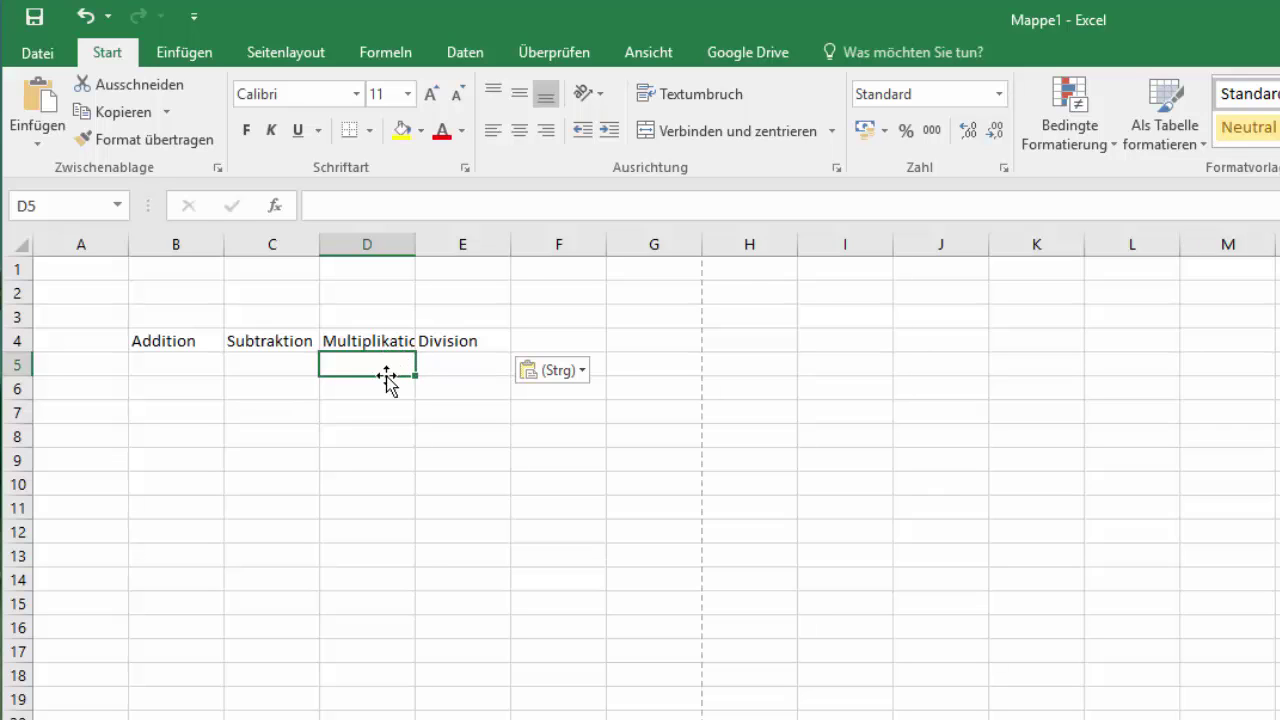
click(367, 341)
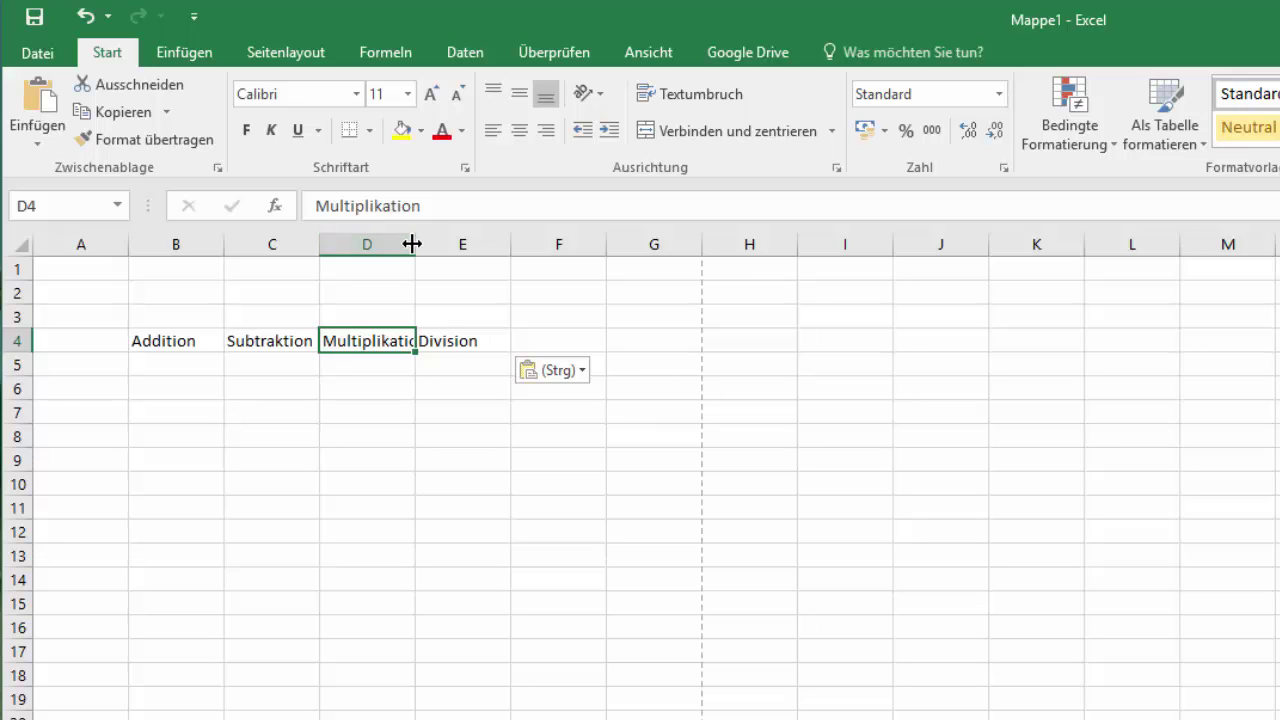
- Auto-fit column D to 'Multiplikation' and drag column E wider for 'Division'
double_click(414, 244)
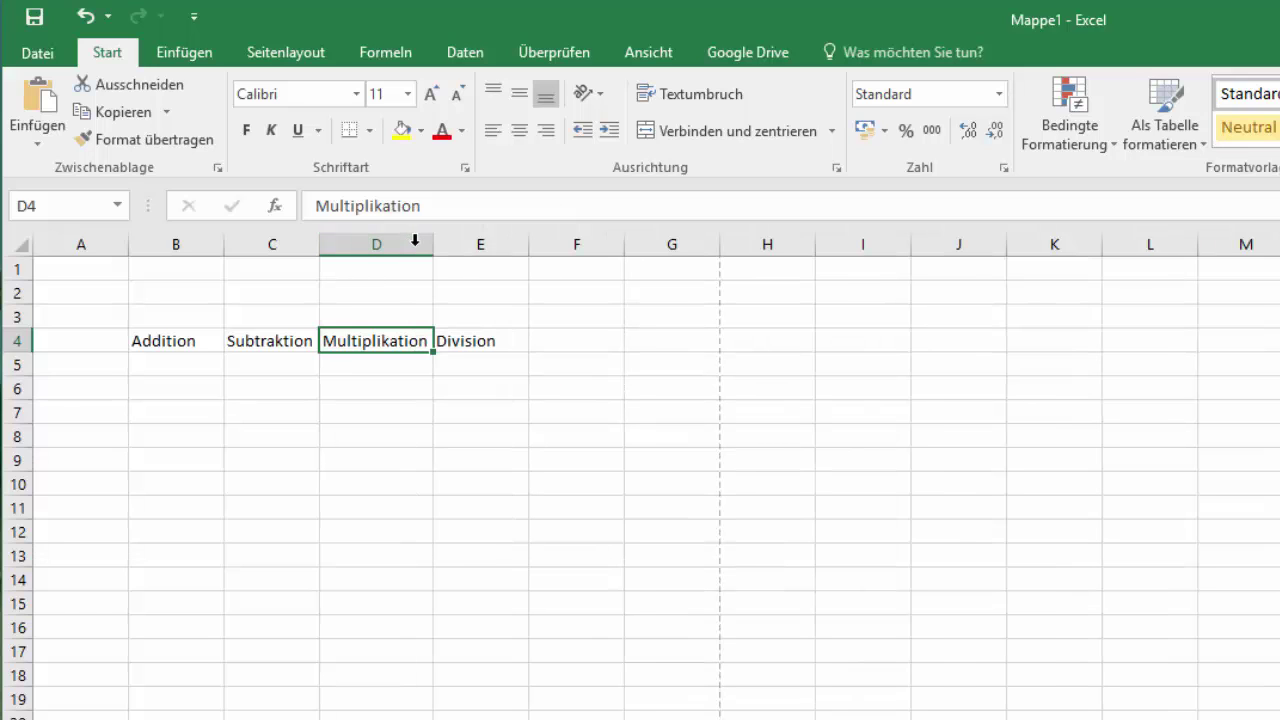
click(384, 385)
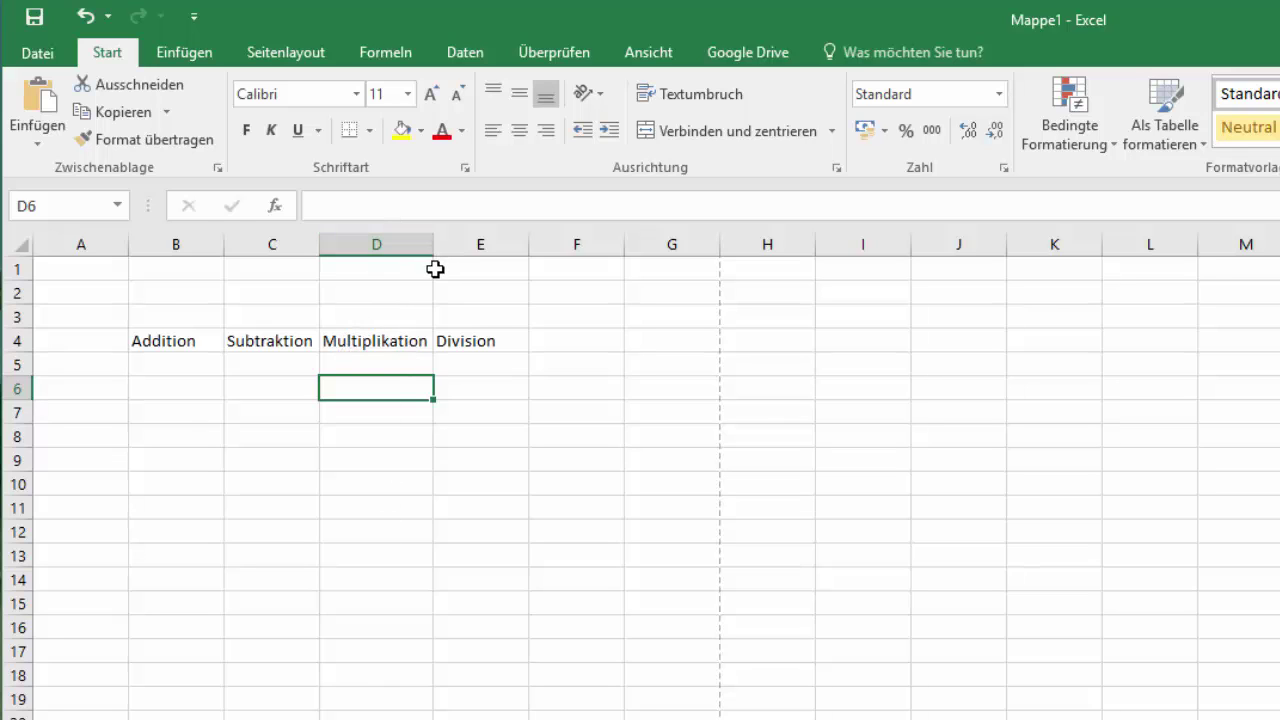
double_click(533, 244)
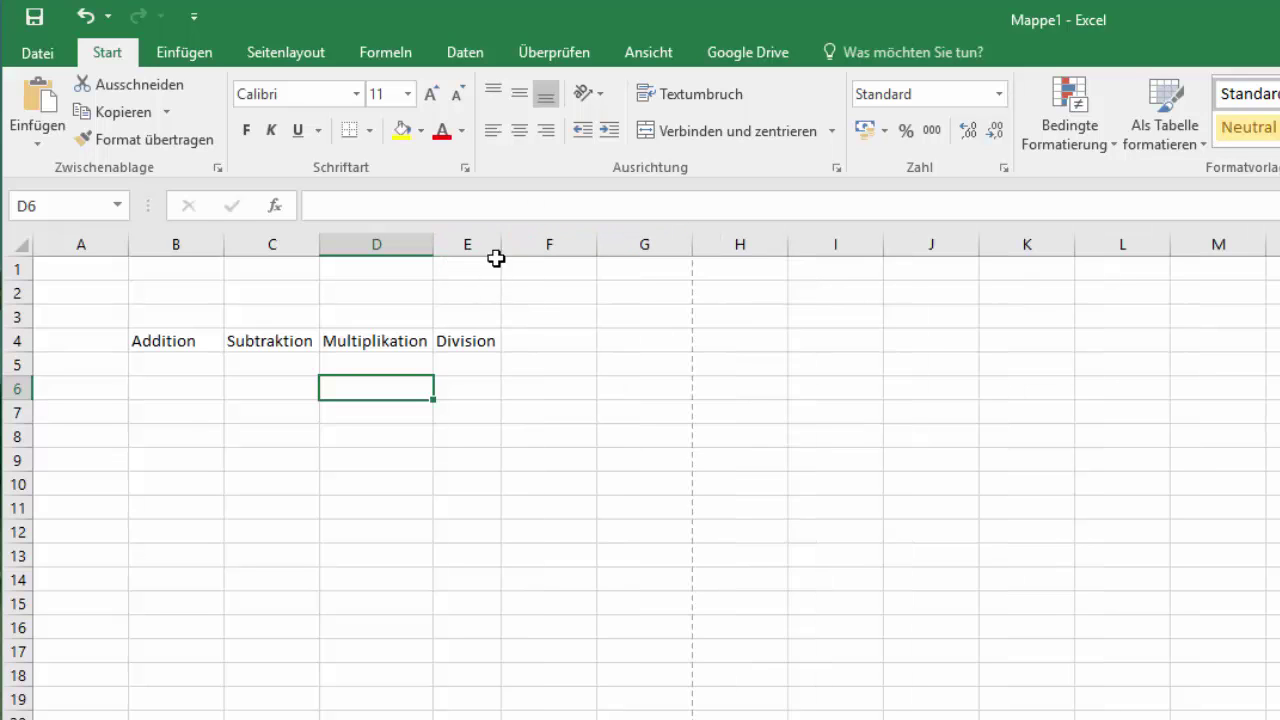
click(460, 365)
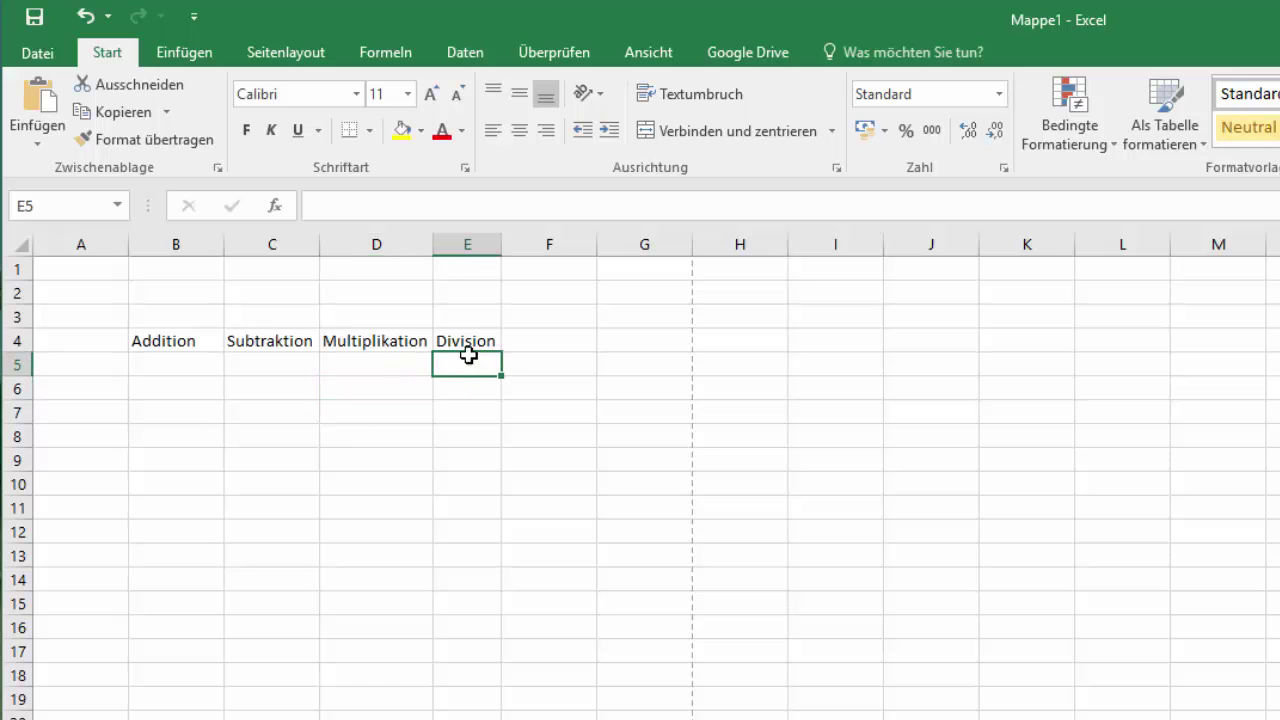
click(480, 341)
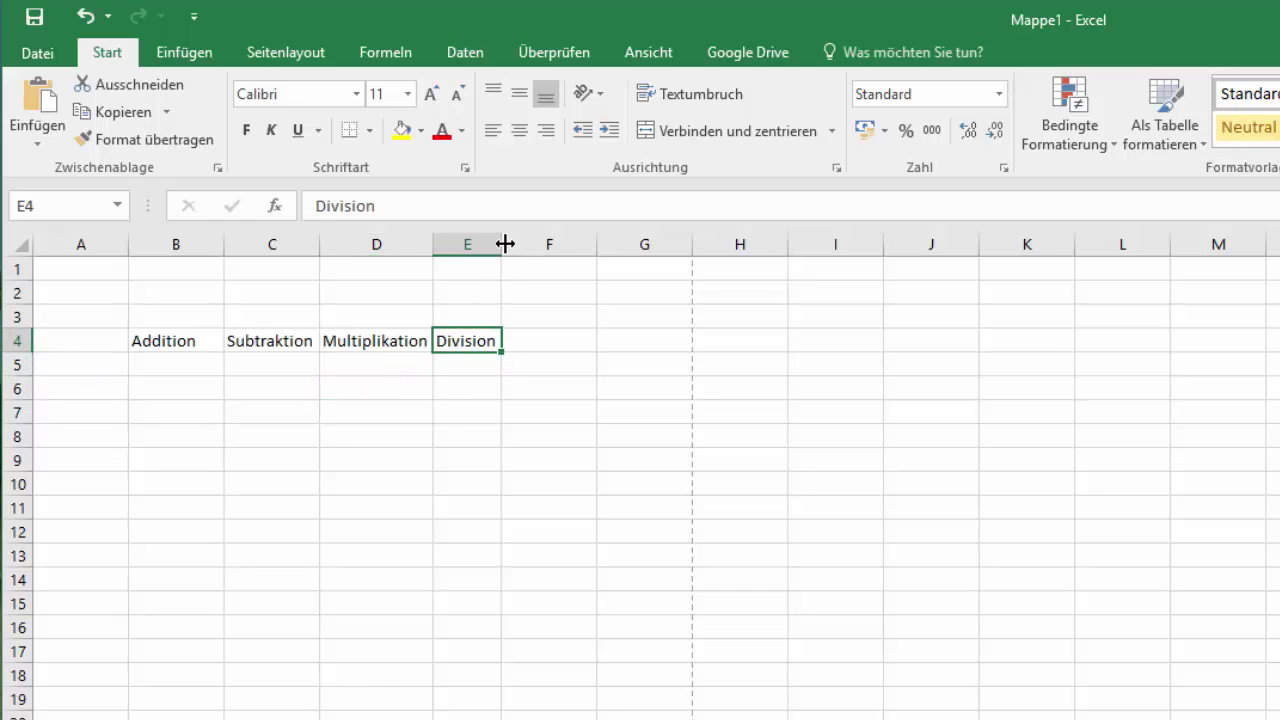
drag(505, 244, 553, 244)
click(510, 386)
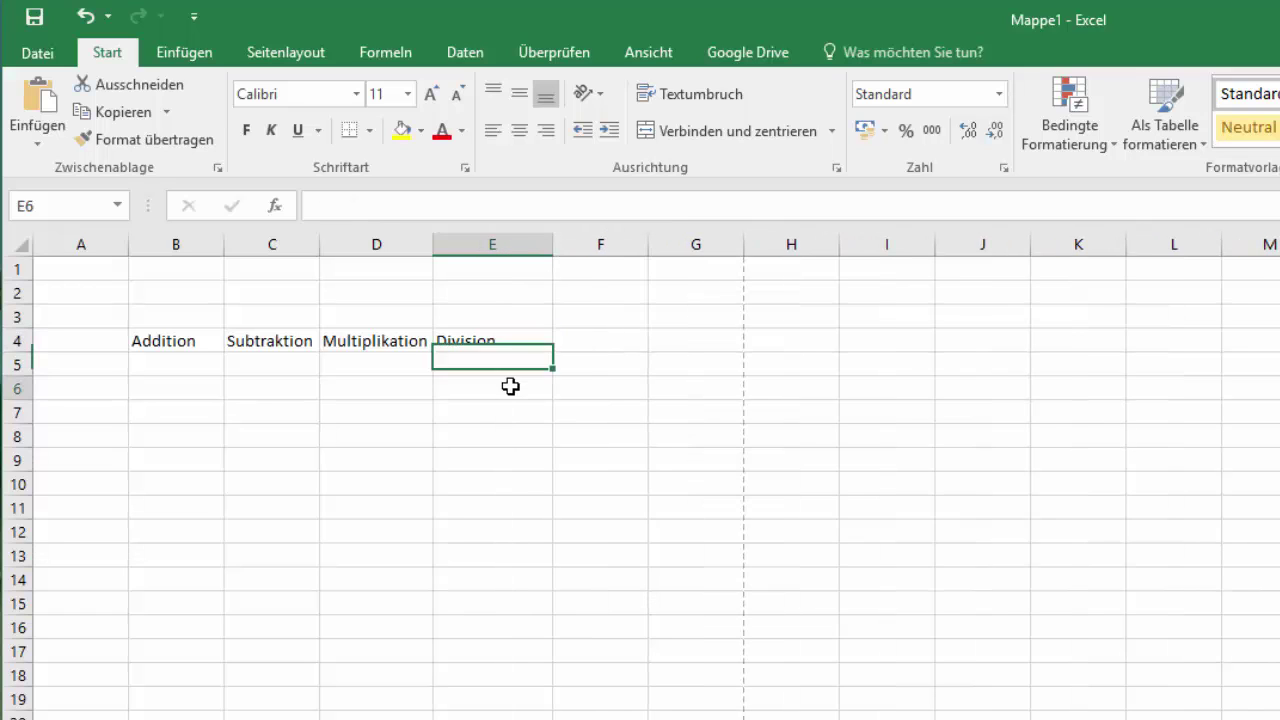
- Enter 12 and 23 under Addition, then 23 and 2 under Subtraktion
click(174, 364)
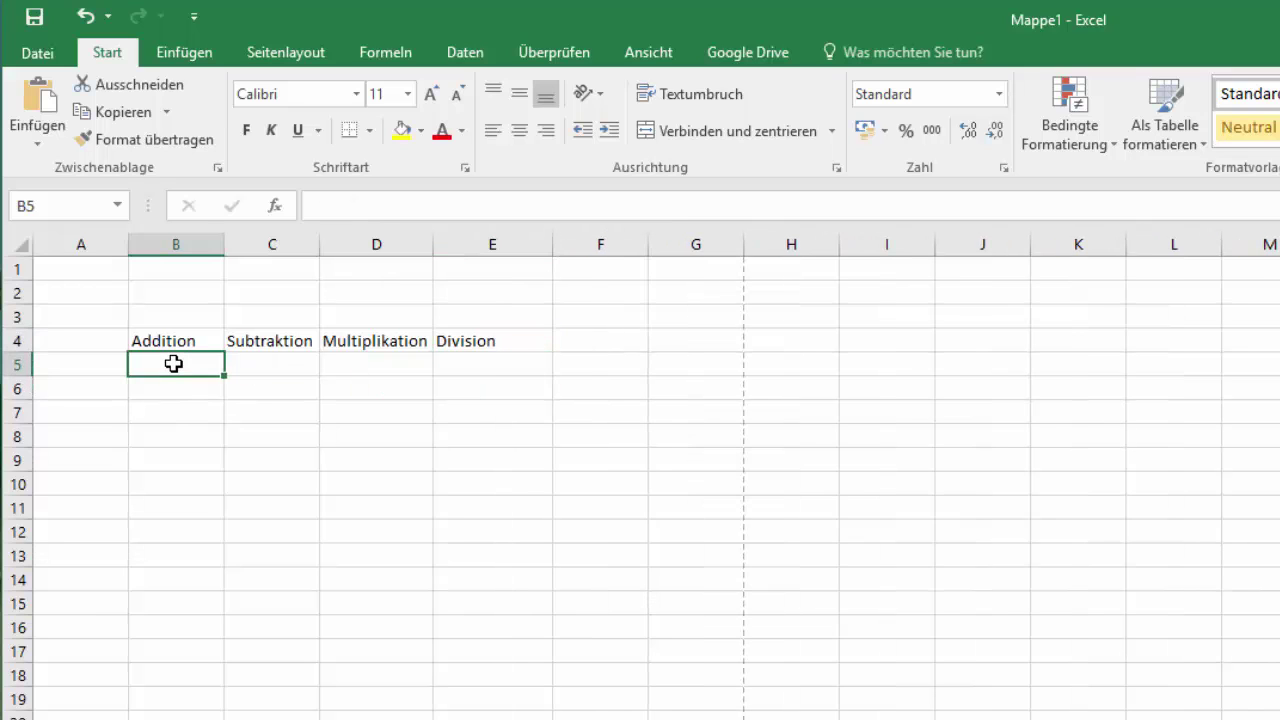
text(12)
key(Return)
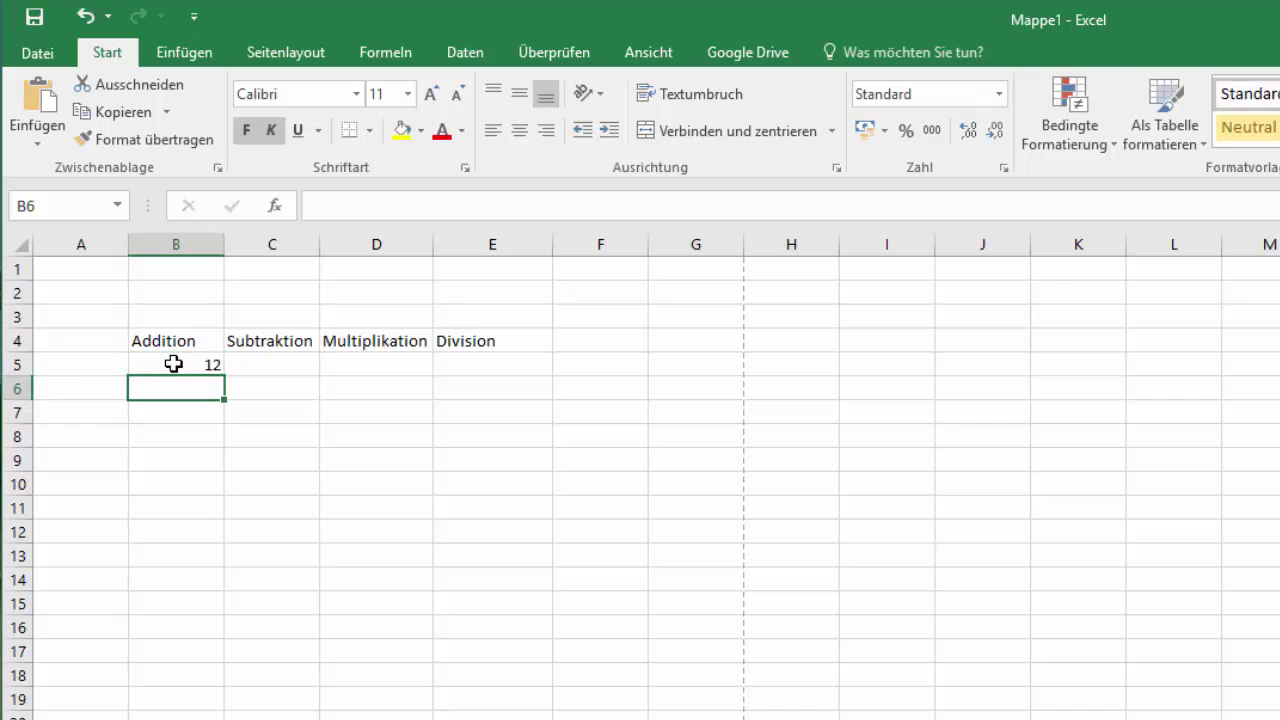
text(23)
key(Return)
key(Right)
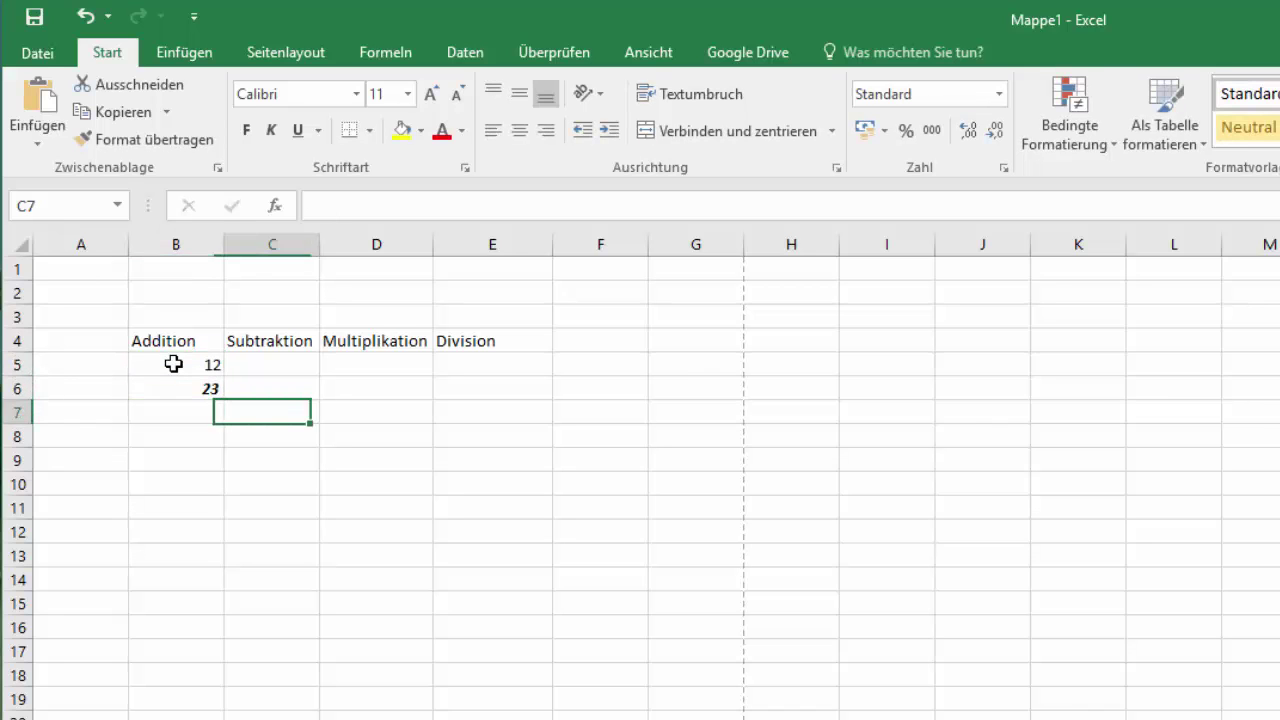
key(Up)
key(Up)
text(23)
key(Return)
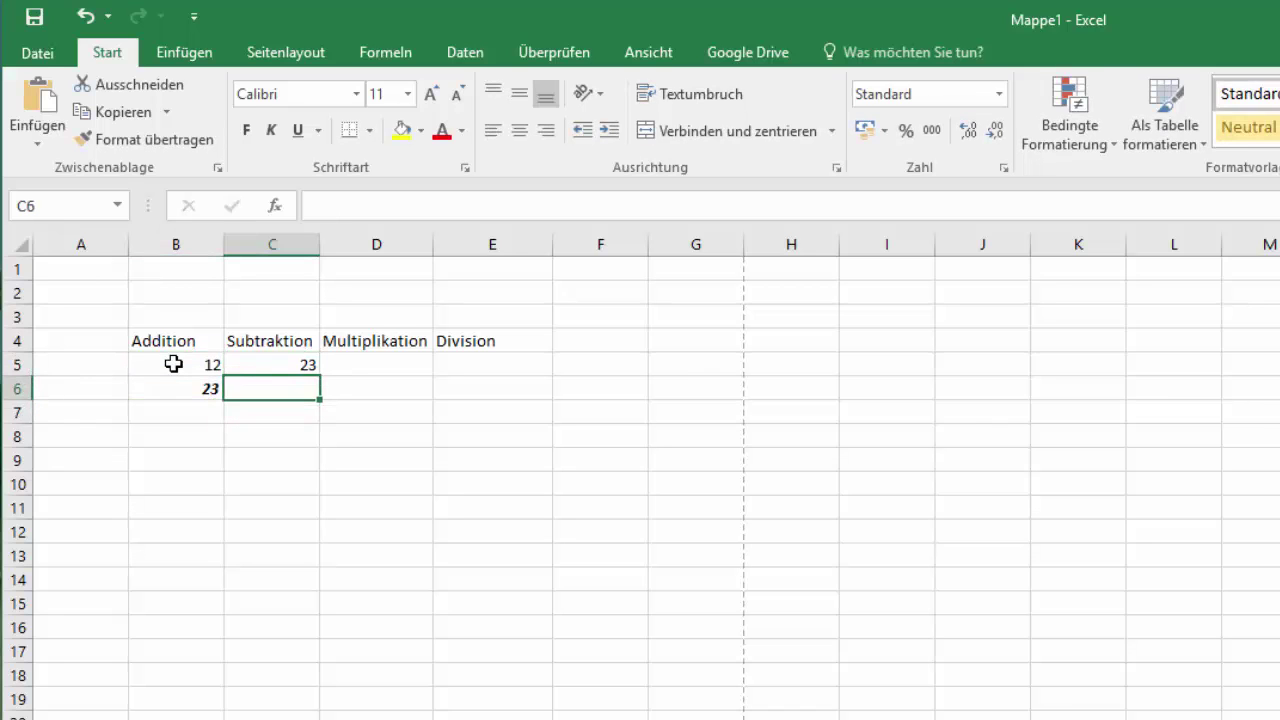
text(2)
key(Return)
- Enter 23 and 24 under Multiplikation, then 34 and 45 under Division
key(Right)
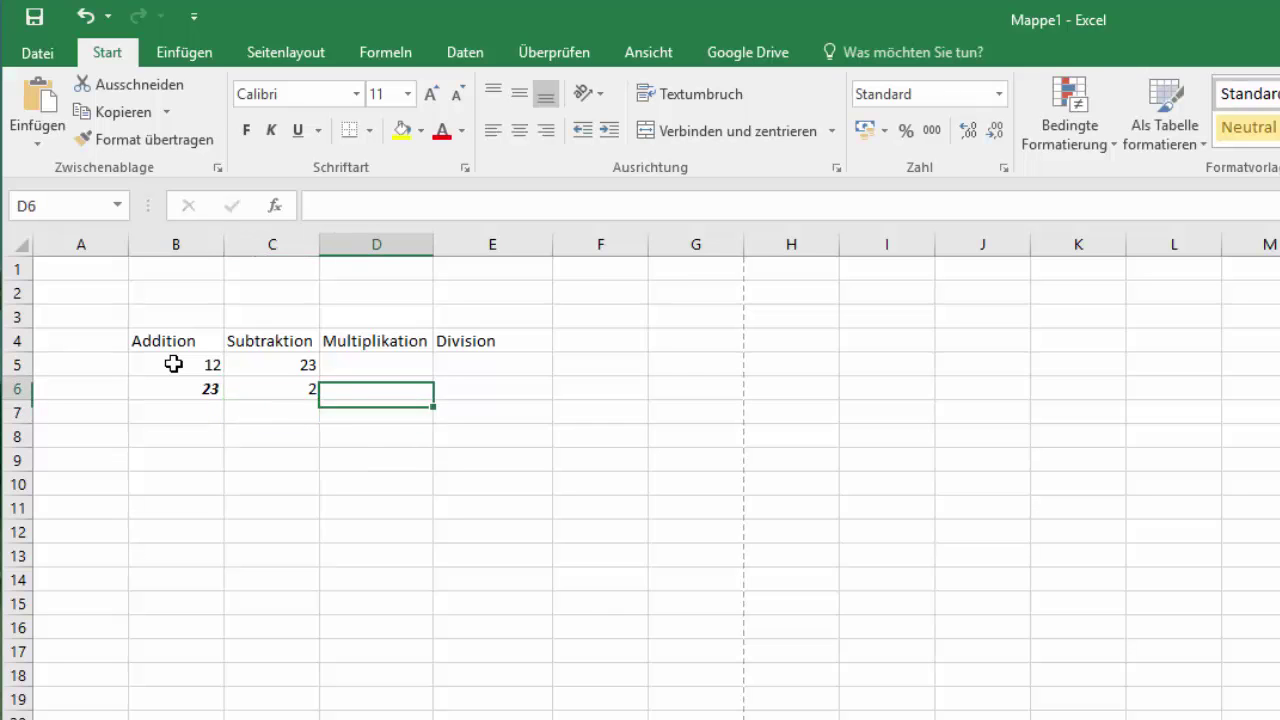
key(Up)
text(23)
key(Return)
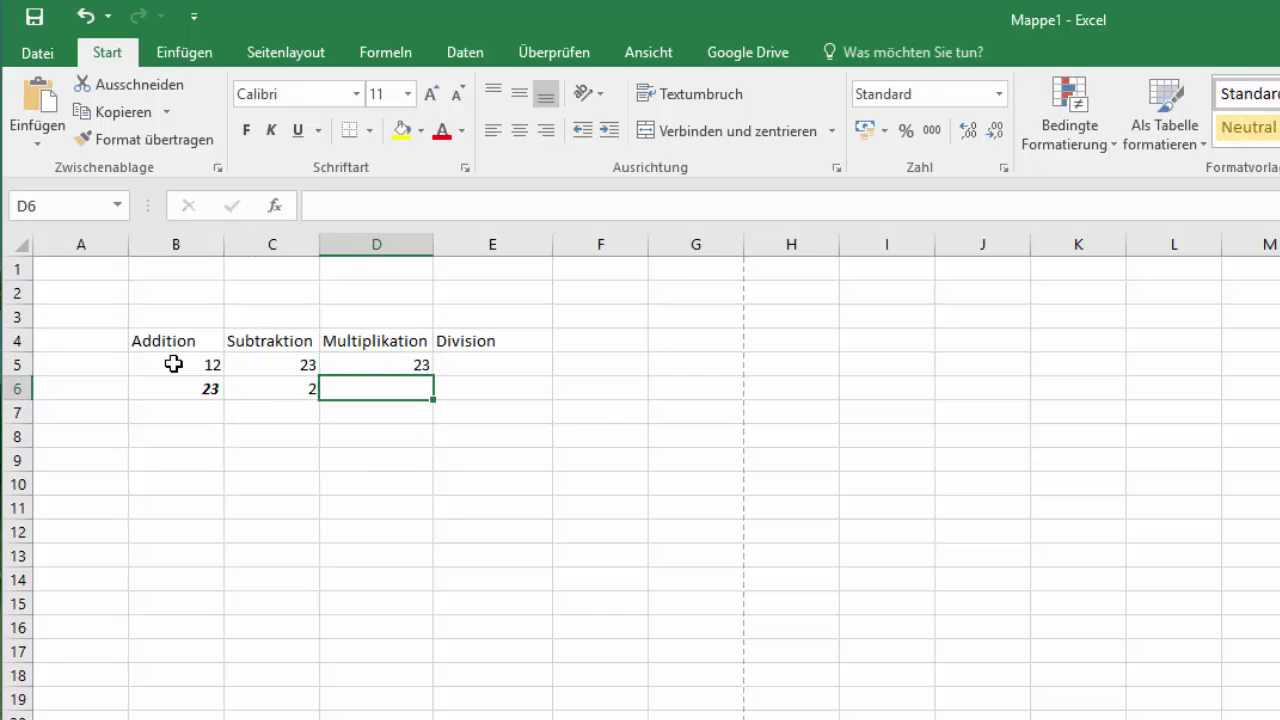
text(24)
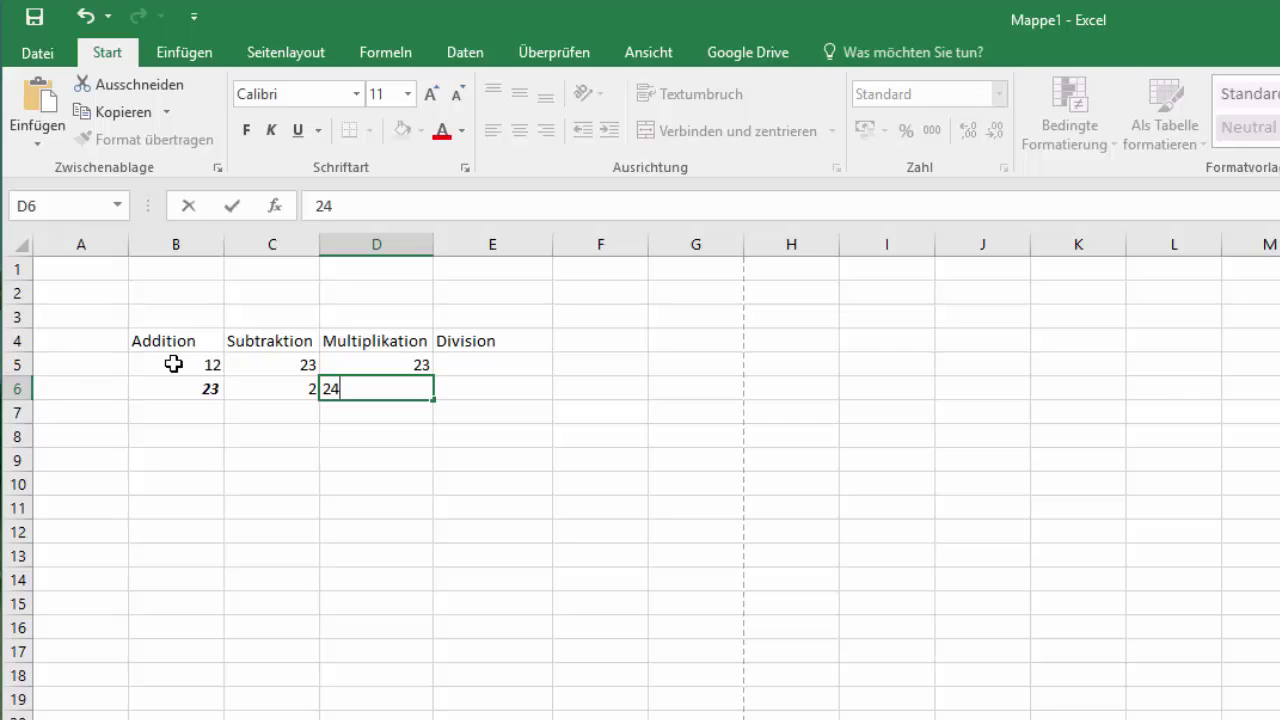
key(Return)
key(Right)
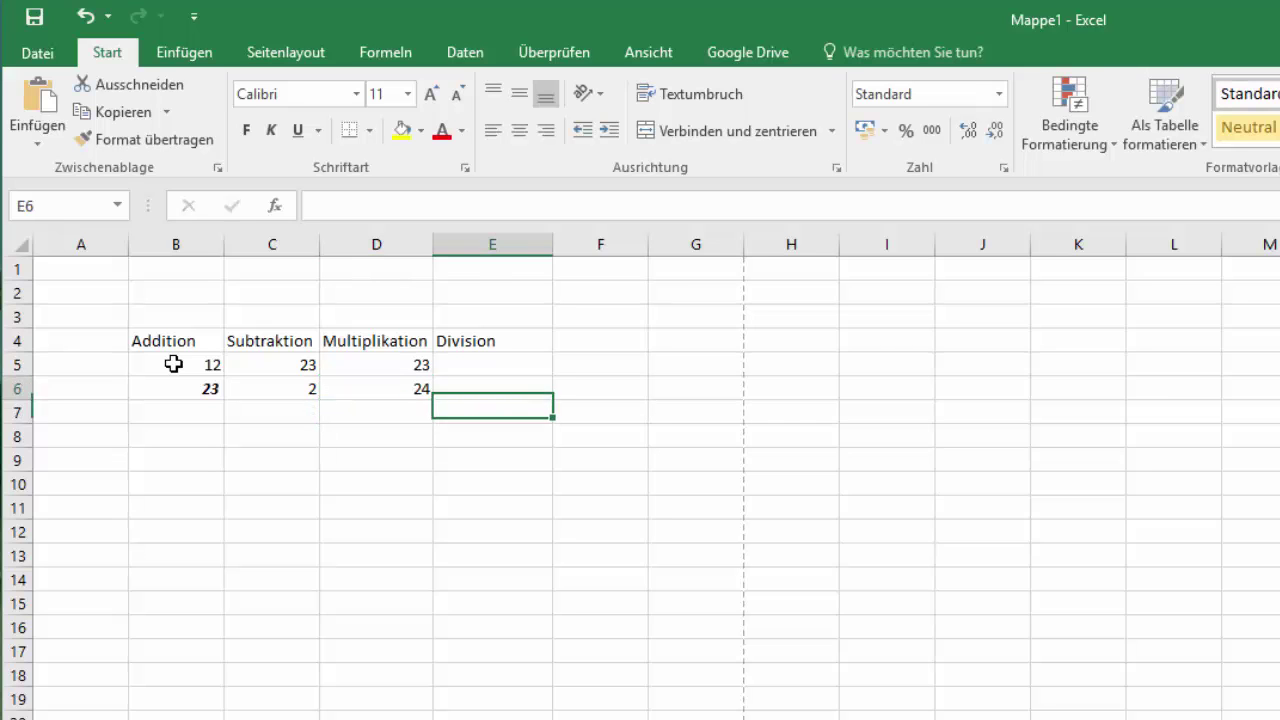
key(Up)
text(3)
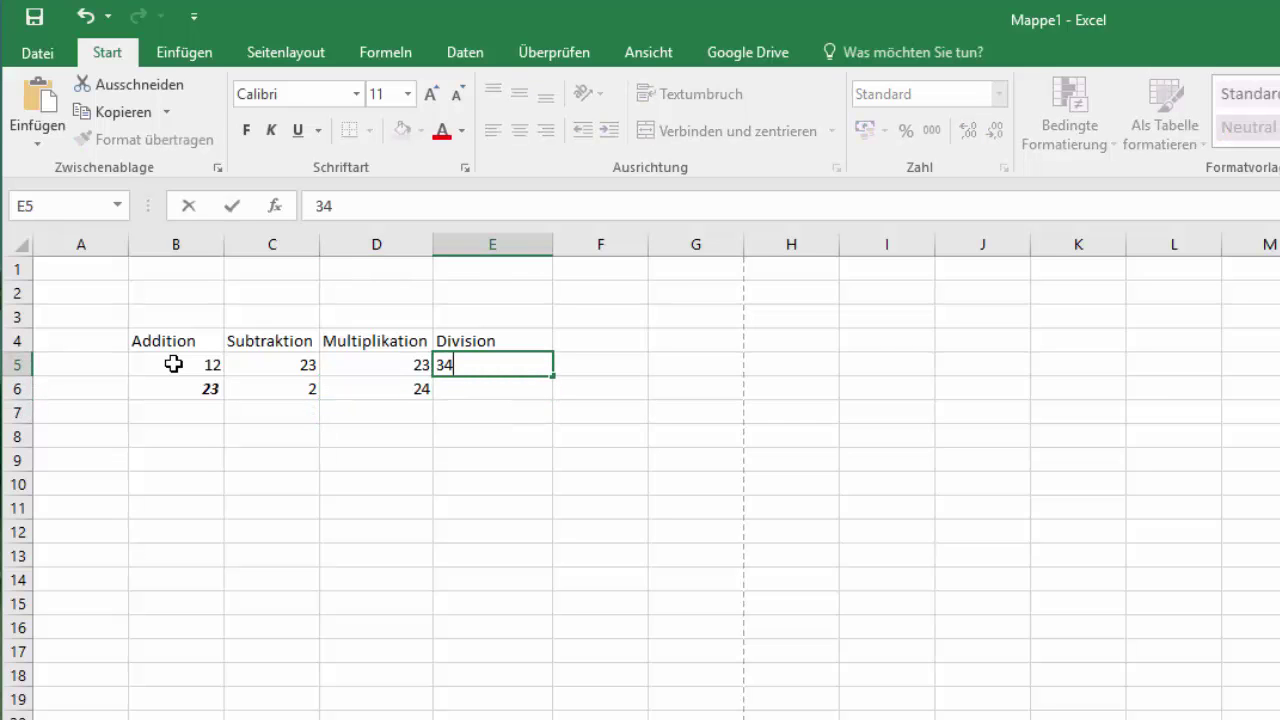
key(Return)
text(45)
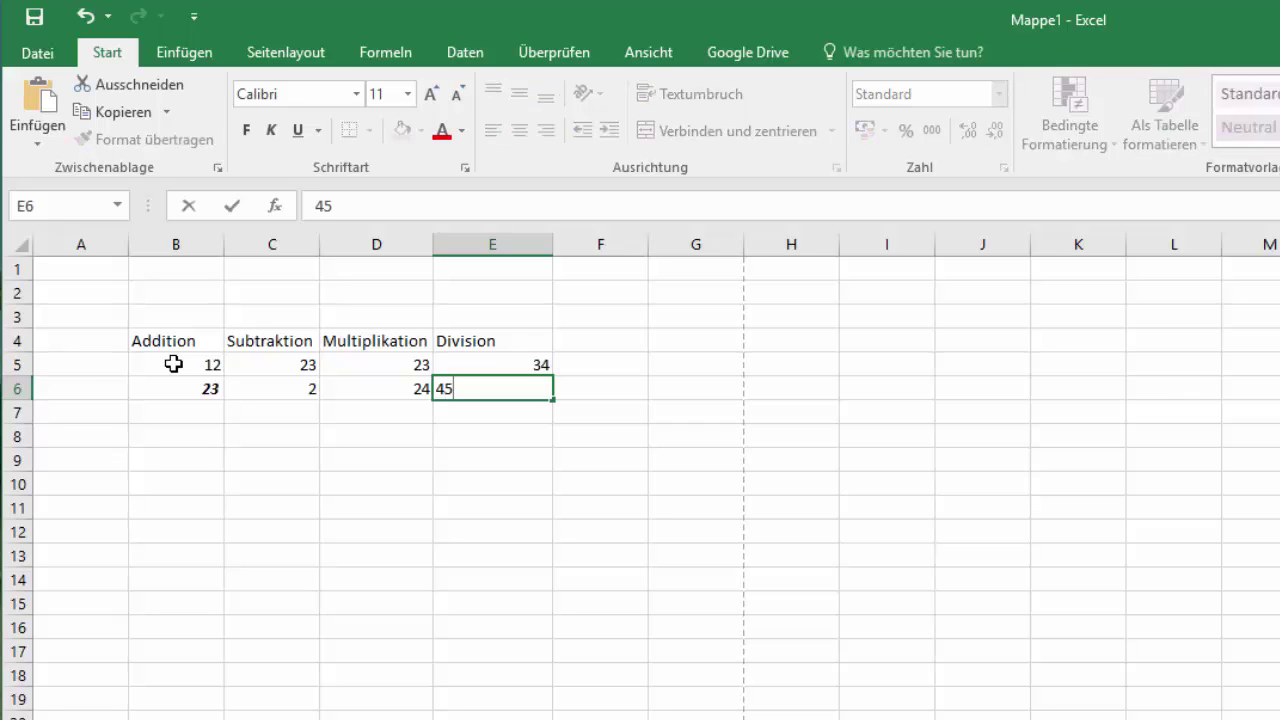
key(Return)
key(Left)
key(Left)
key(Left)
key(Left)
key(Right)
key(Up)
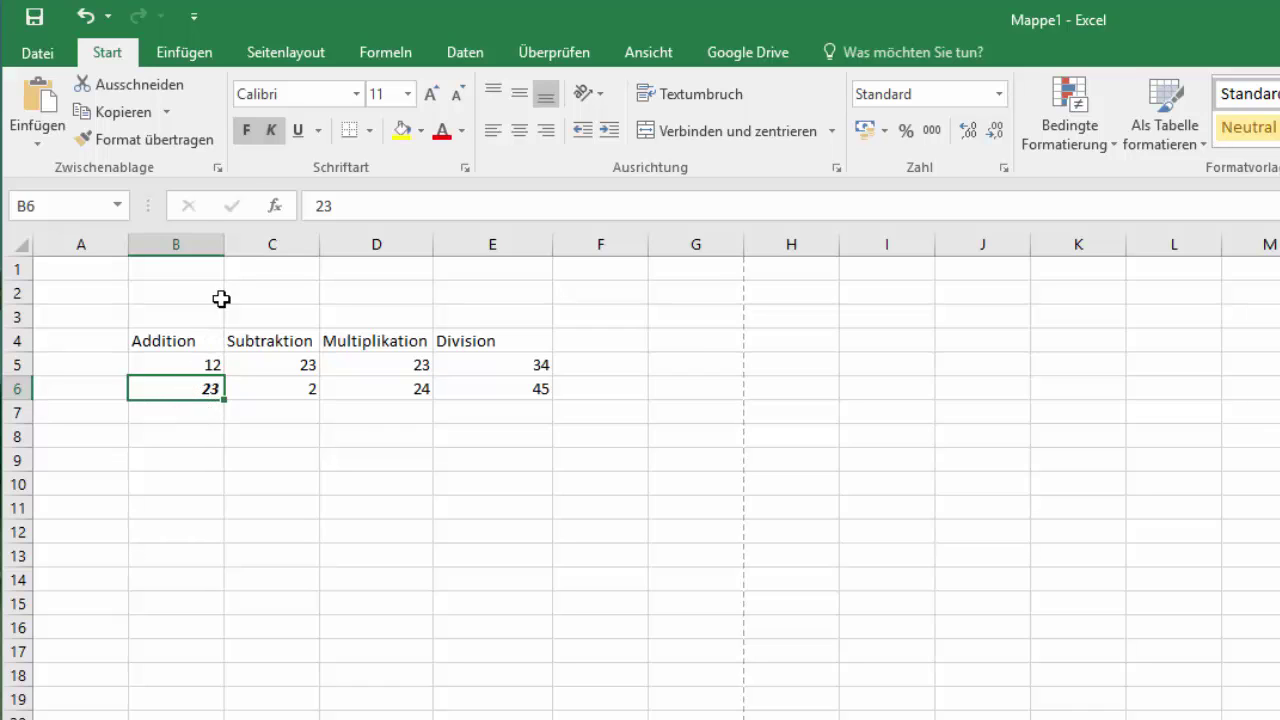
click(248, 134)
click(271, 134)
click(200, 418)
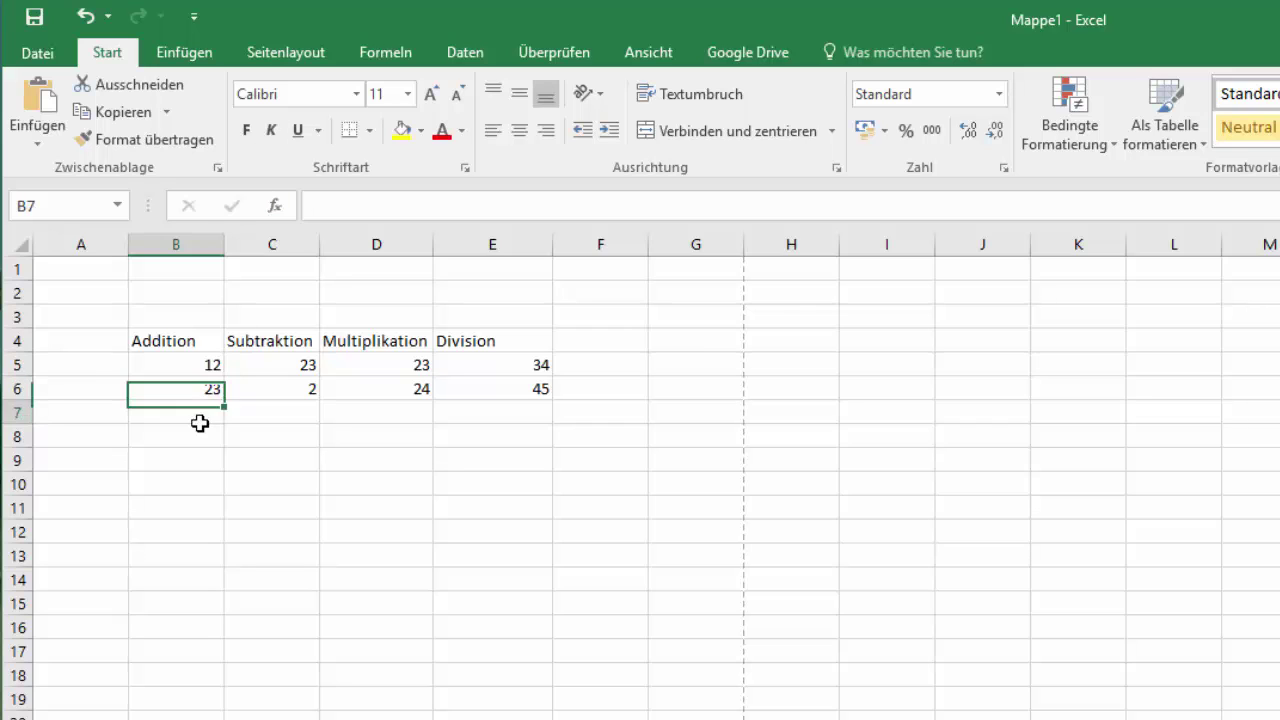
click(207, 390)
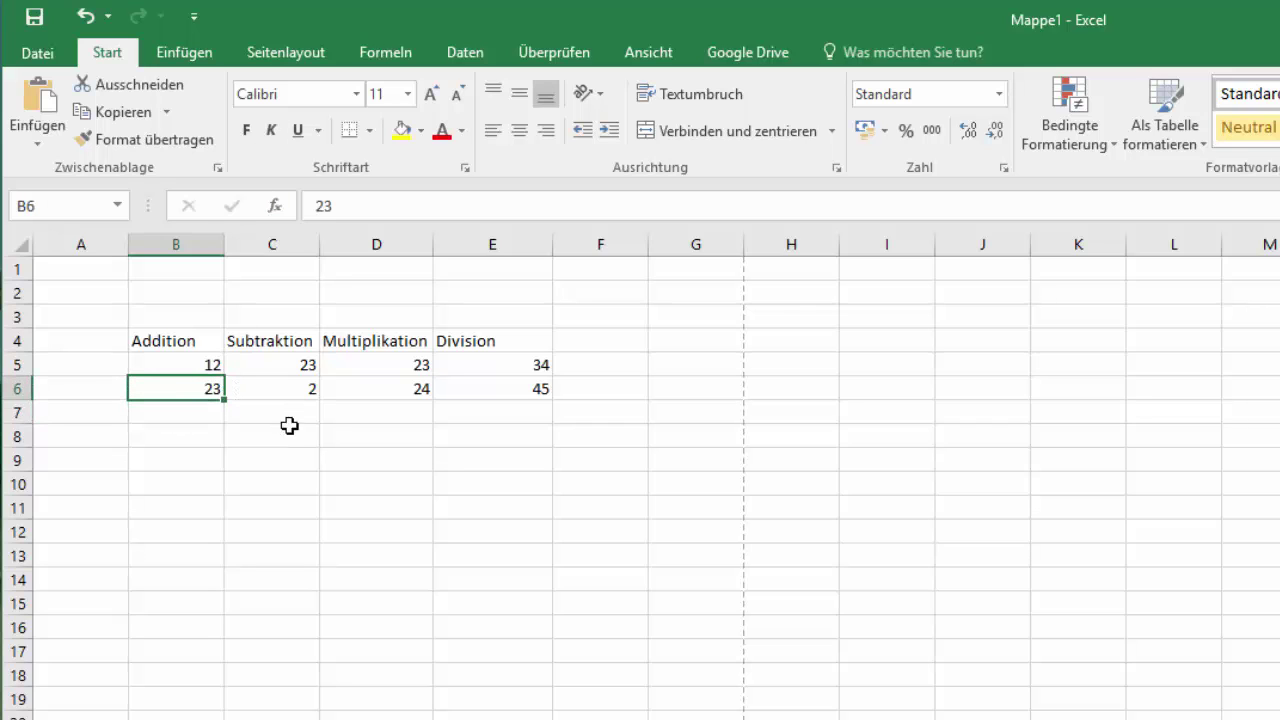
click(203, 416)
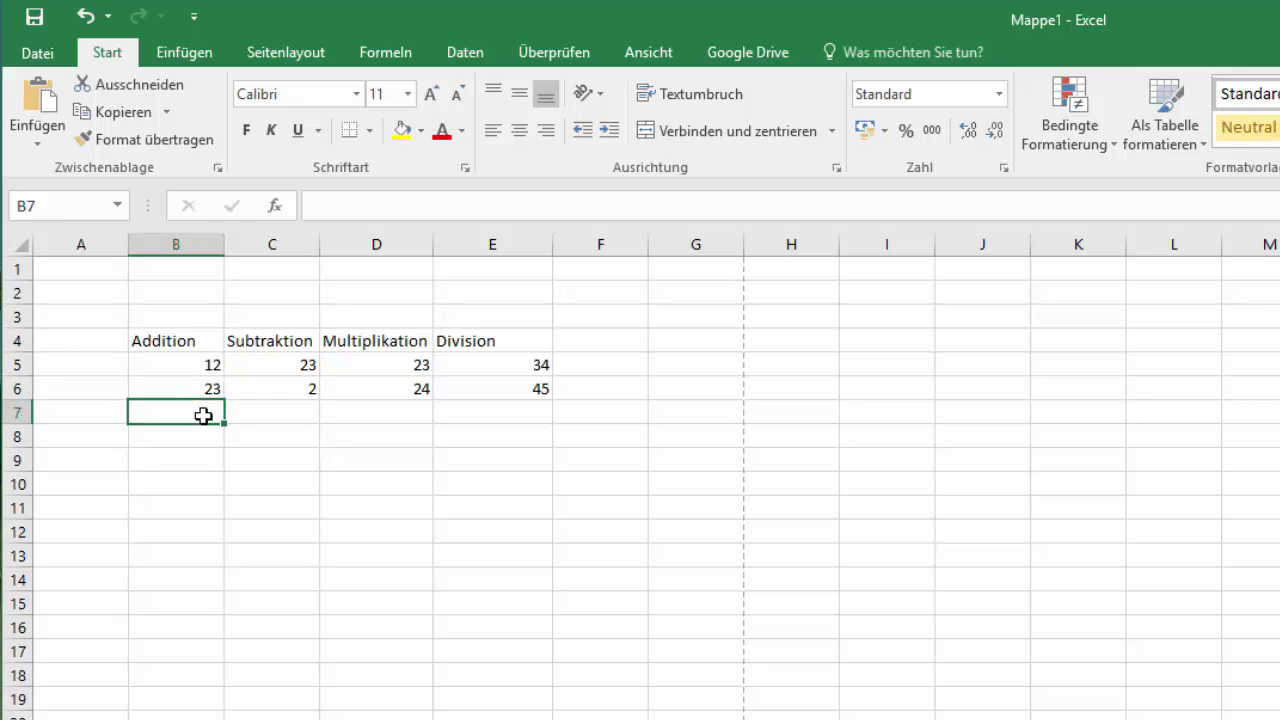
double_click(203, 416)
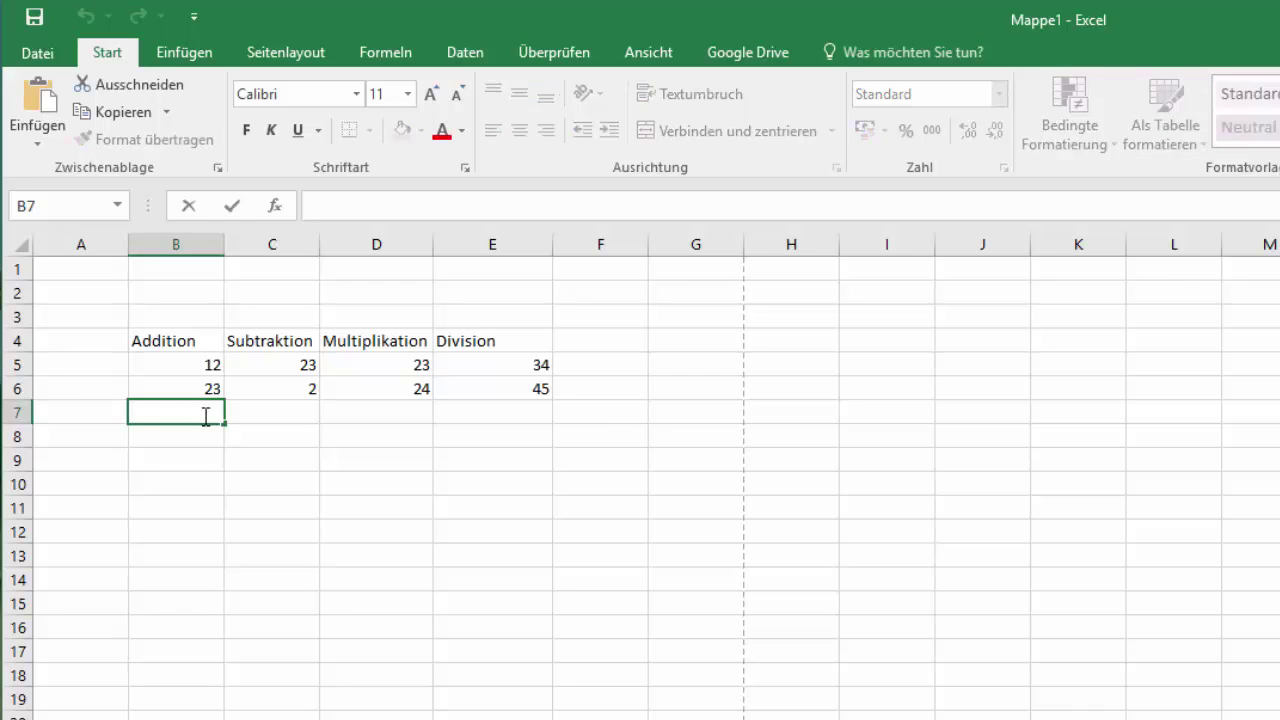
- Enter =SUMME(B5:B6) in B7 so the Addition result shows 35
text(=)
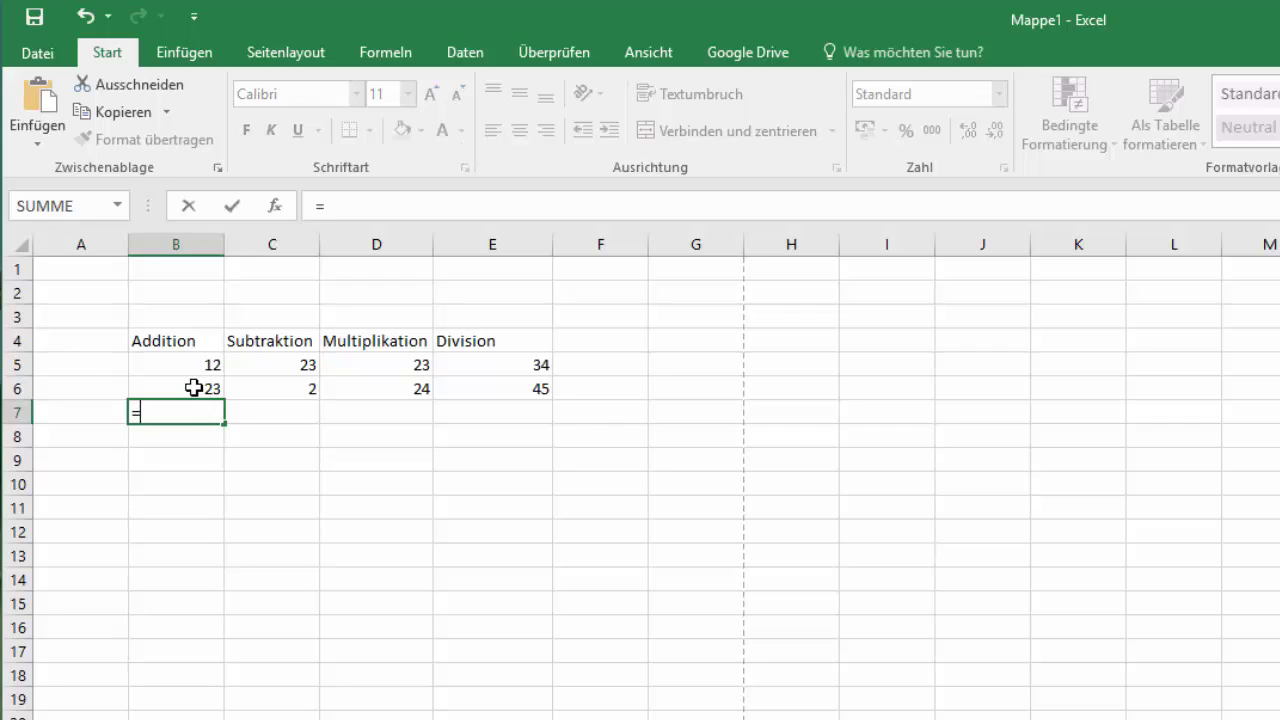
click(69, 207)
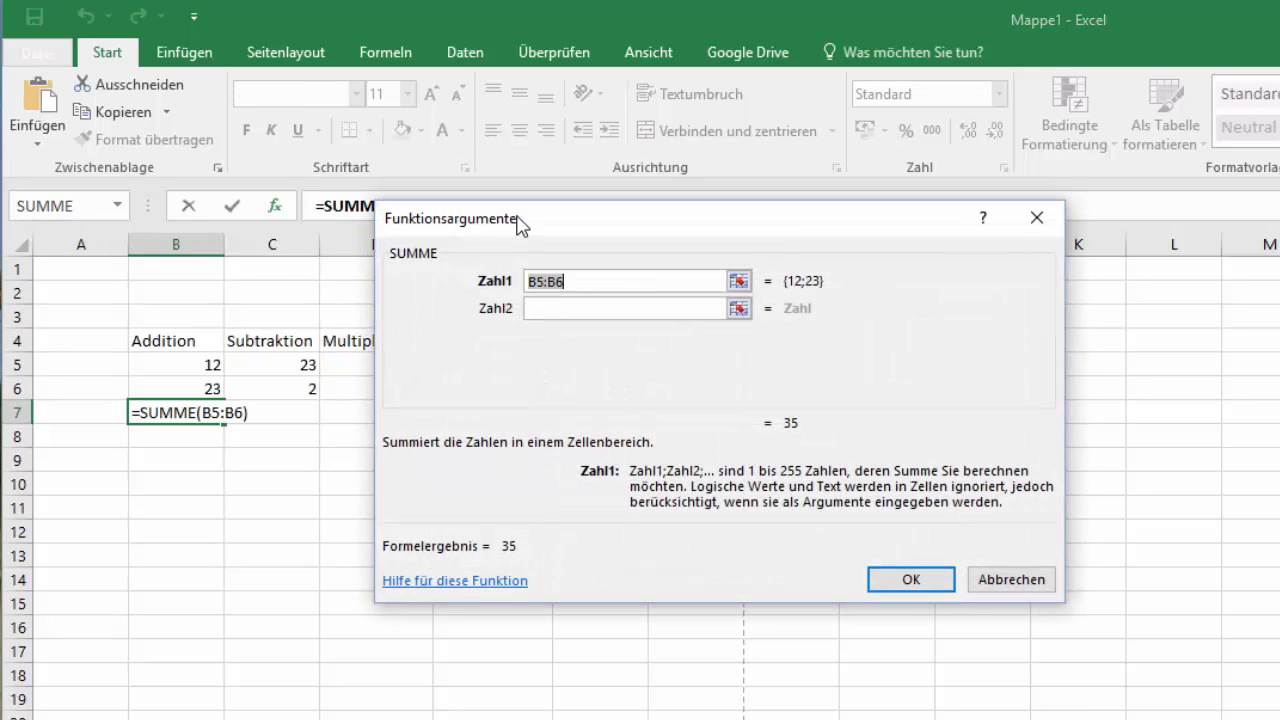
drag(519, 226, 648, 266)
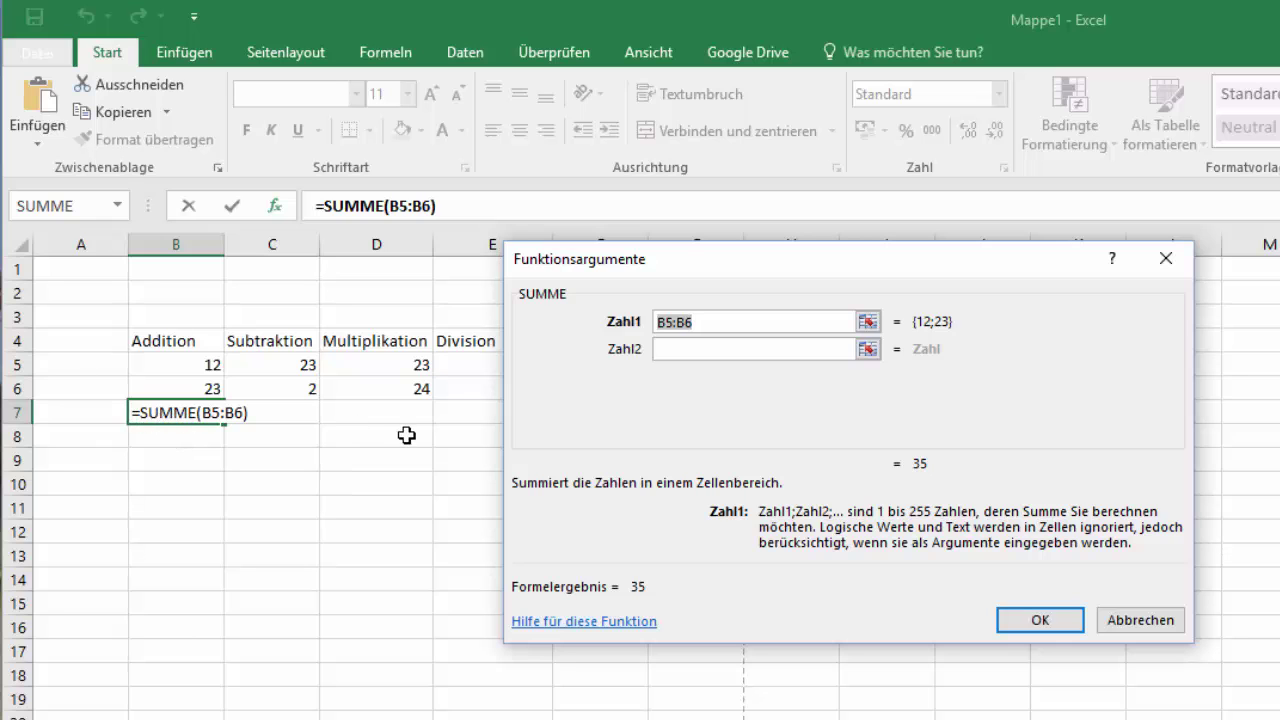
click(1052, 622)
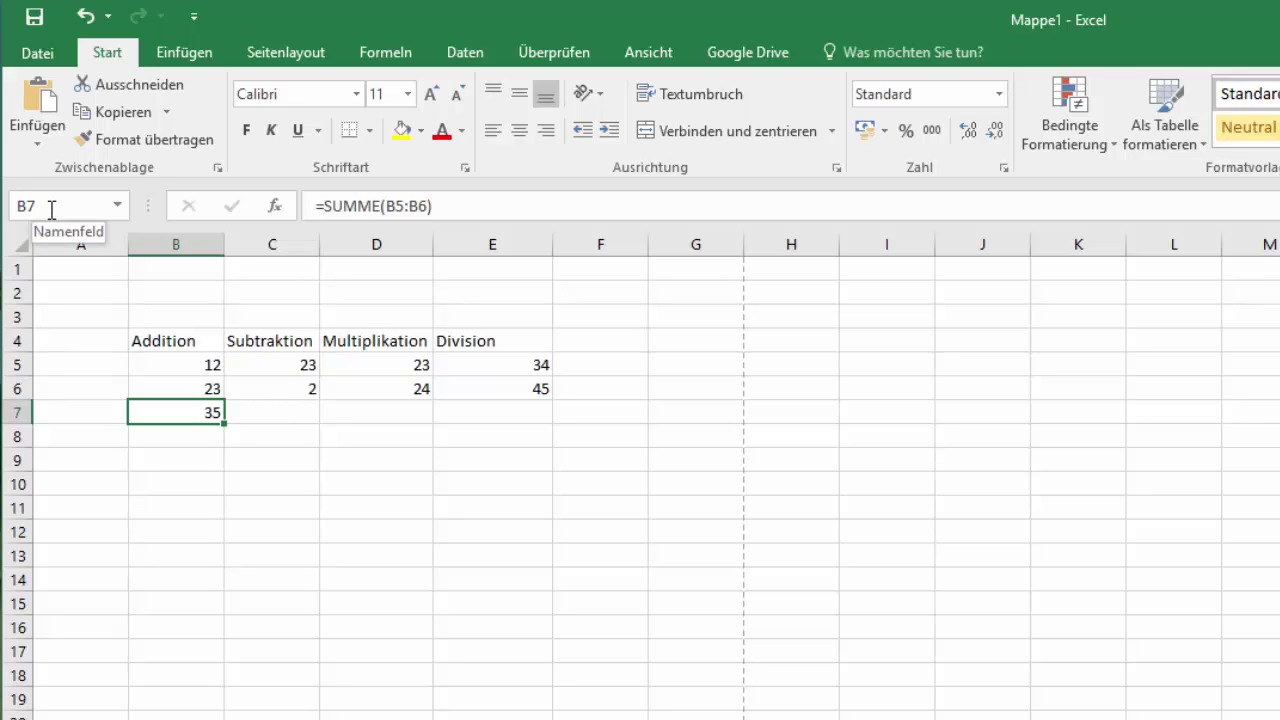
- Start a formula in C7 and open Funktion einfügen via AutoSumme's Weitere Funktionen
click(298, 413)
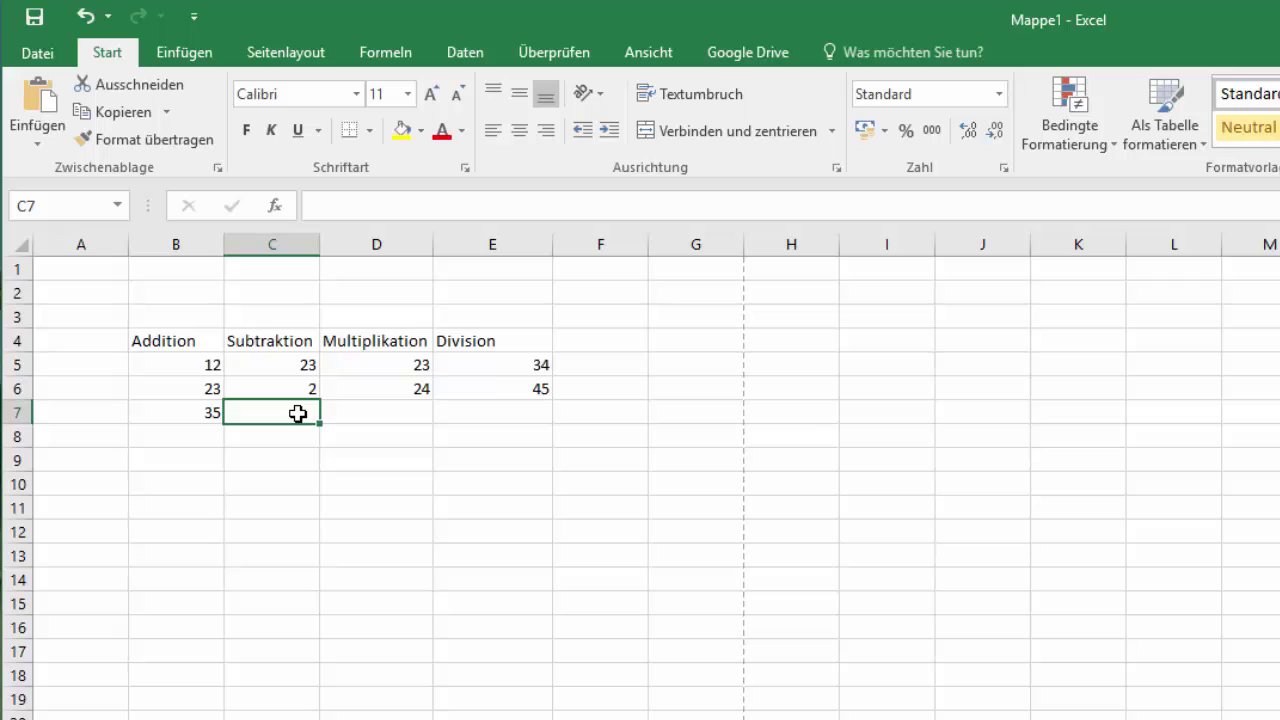
text(=)
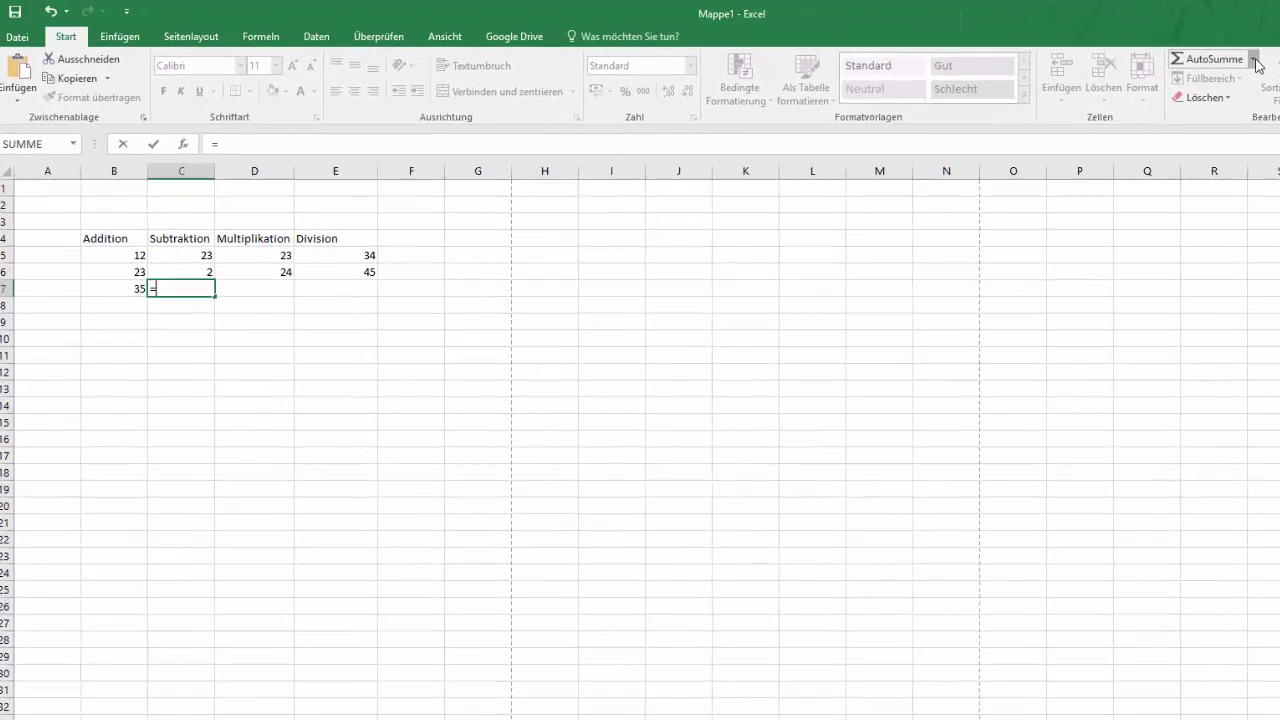
click(1253, 59)
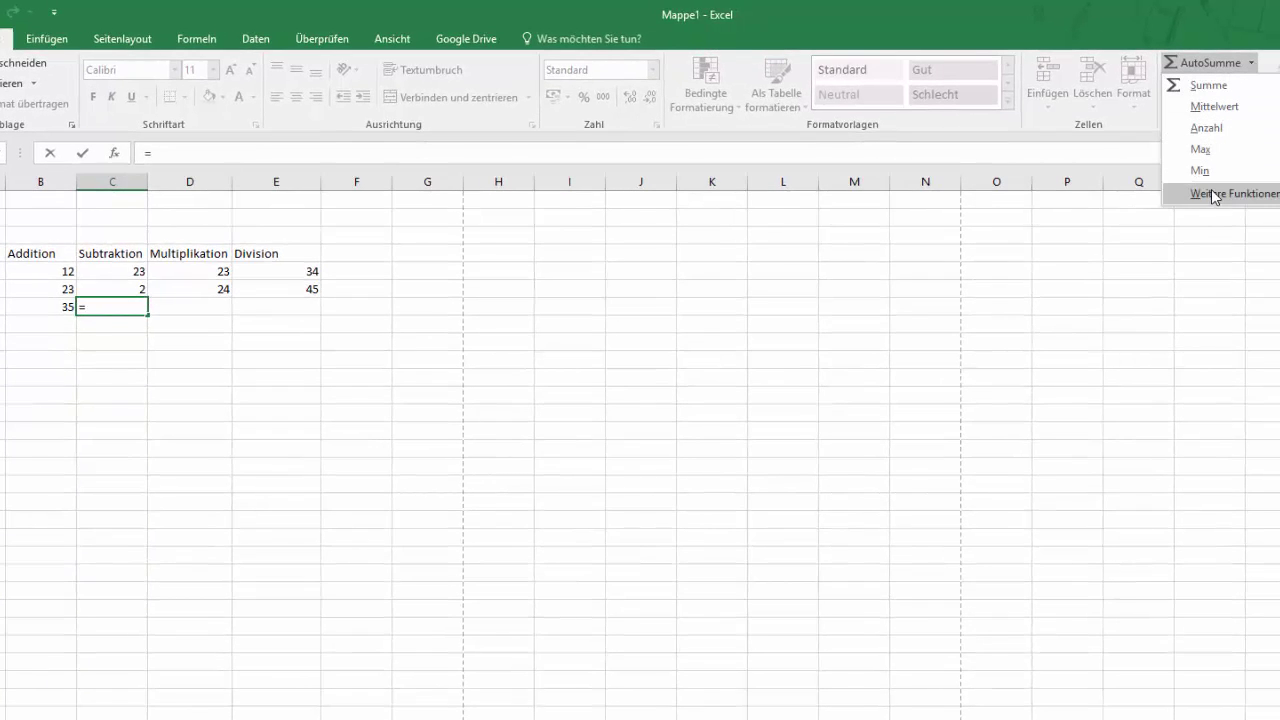
click(1214, 194)
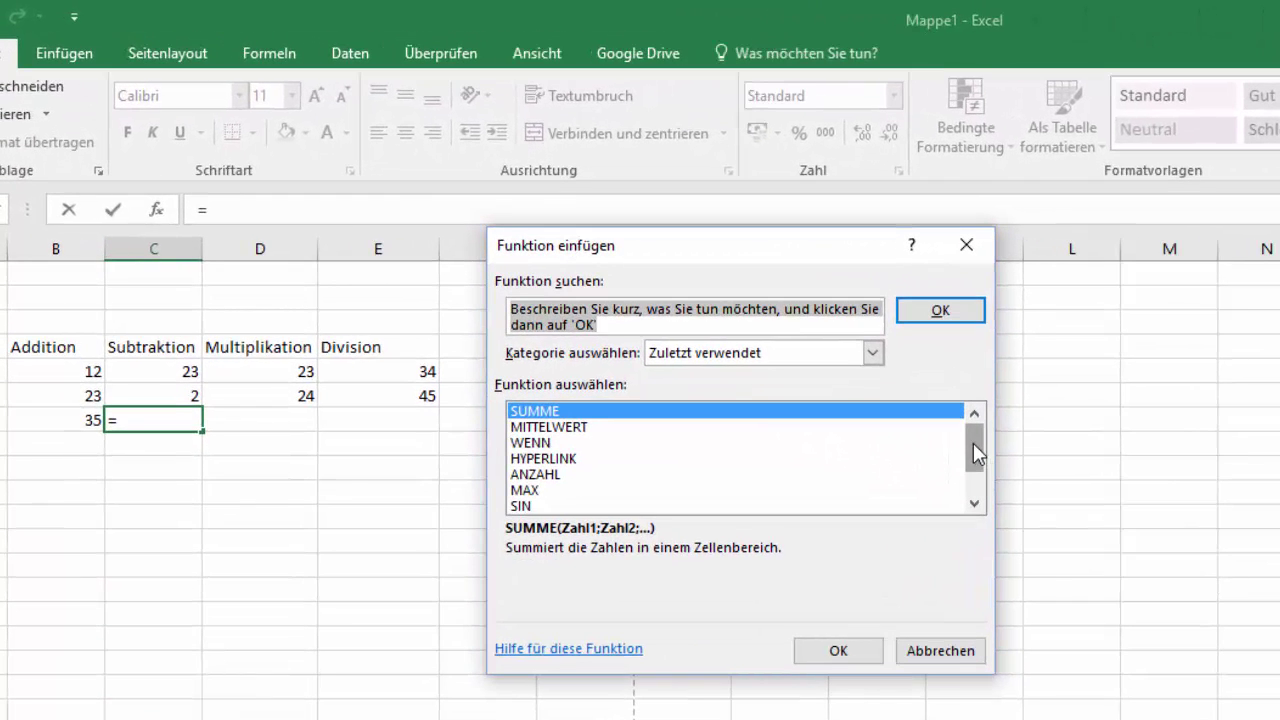
drag(974, 448, 968, 480)
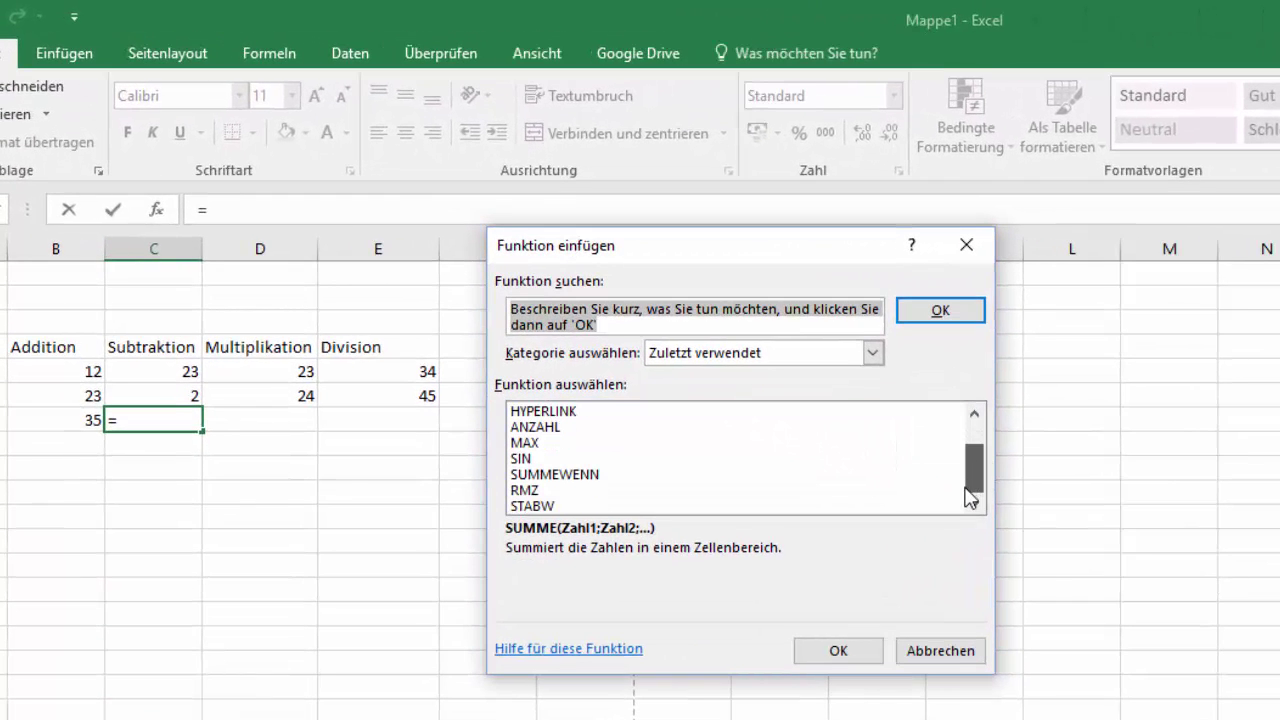
mouse_move(963, 457)
mouse_down()
mouse_move(969, 409)
mouse_move(969, 458)
mouse_move(970, 422)
mouse_up()
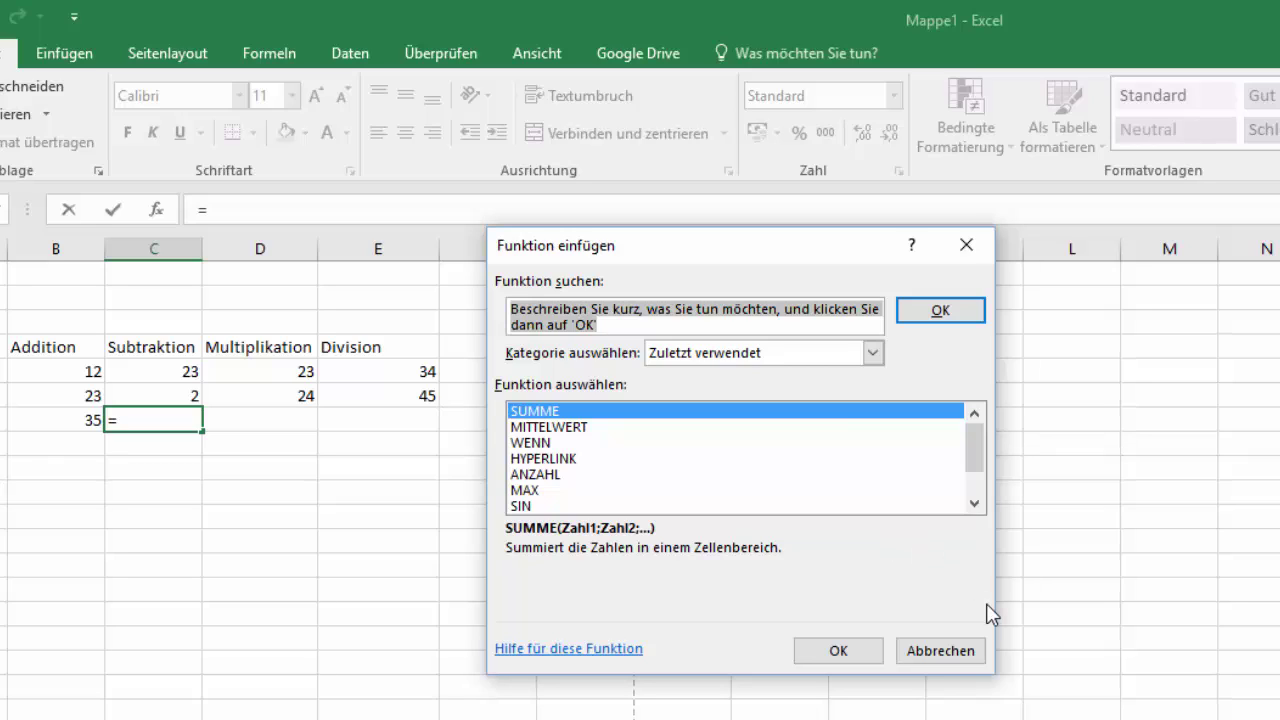
- Cancel Funktion einfügen and enter =C5-C6 in C7, giving 21
click(948, 655)
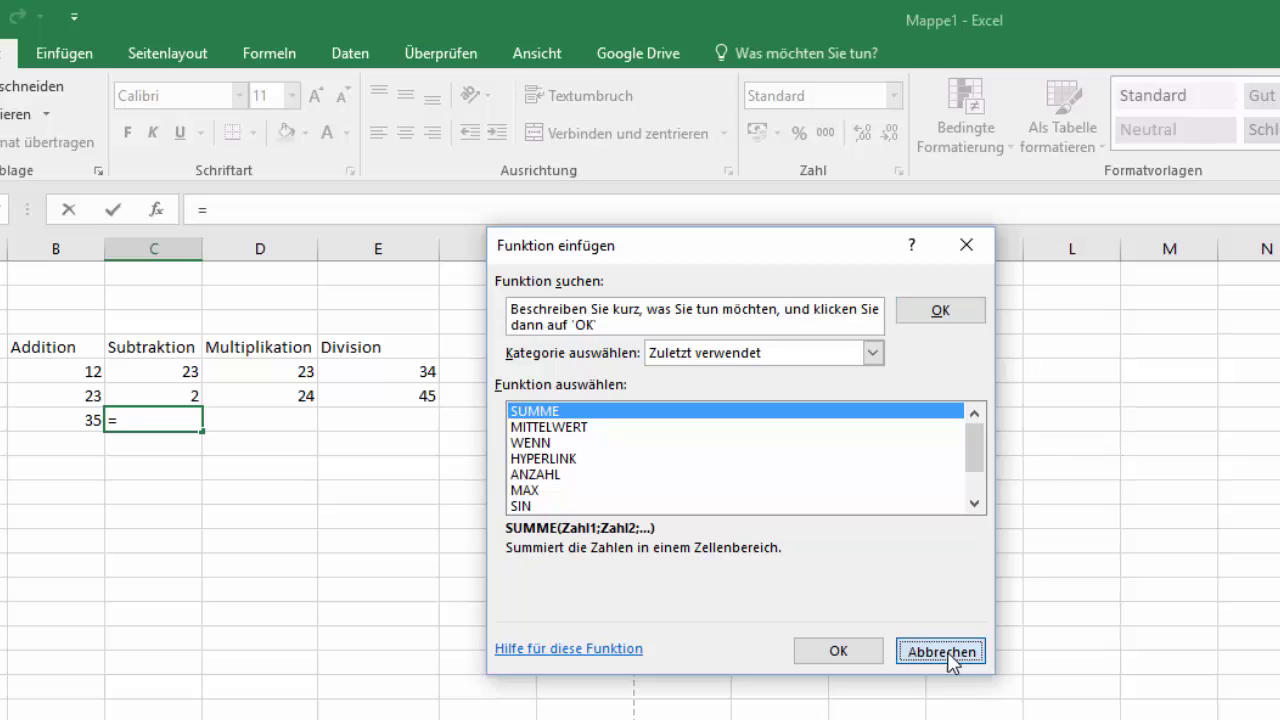
double_click(136, 425)
text(=)
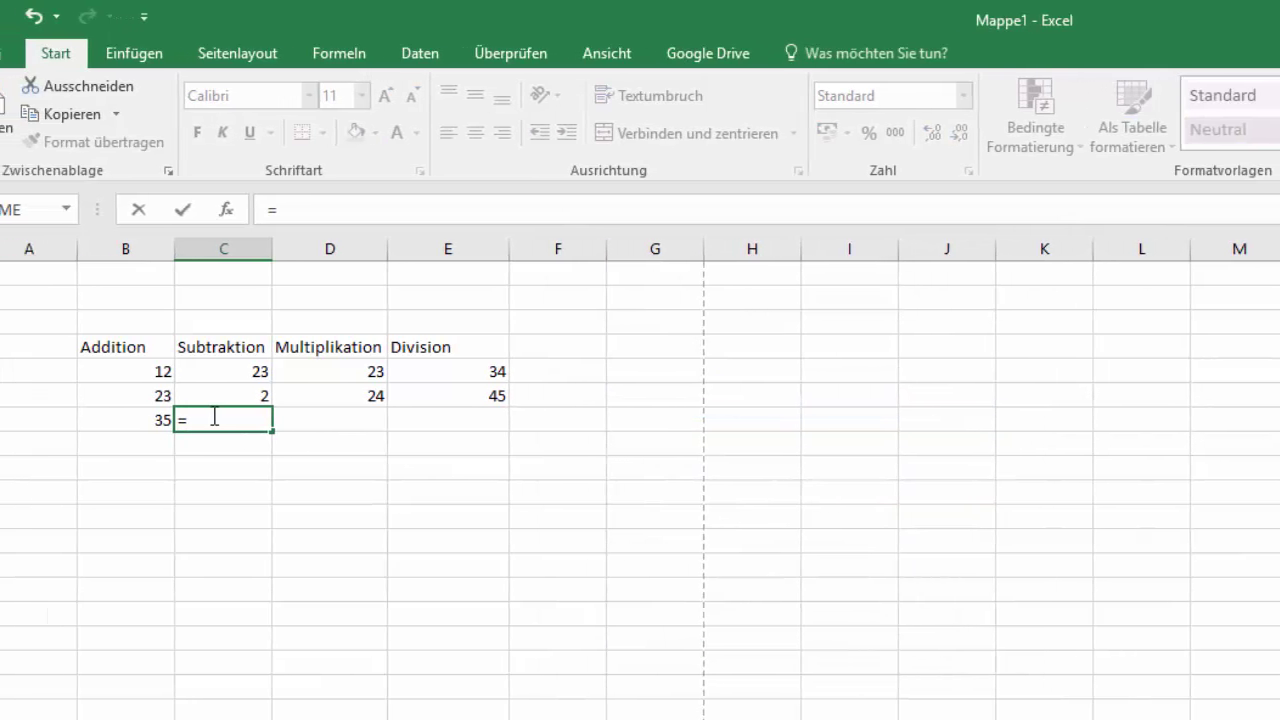
click(289, 370)
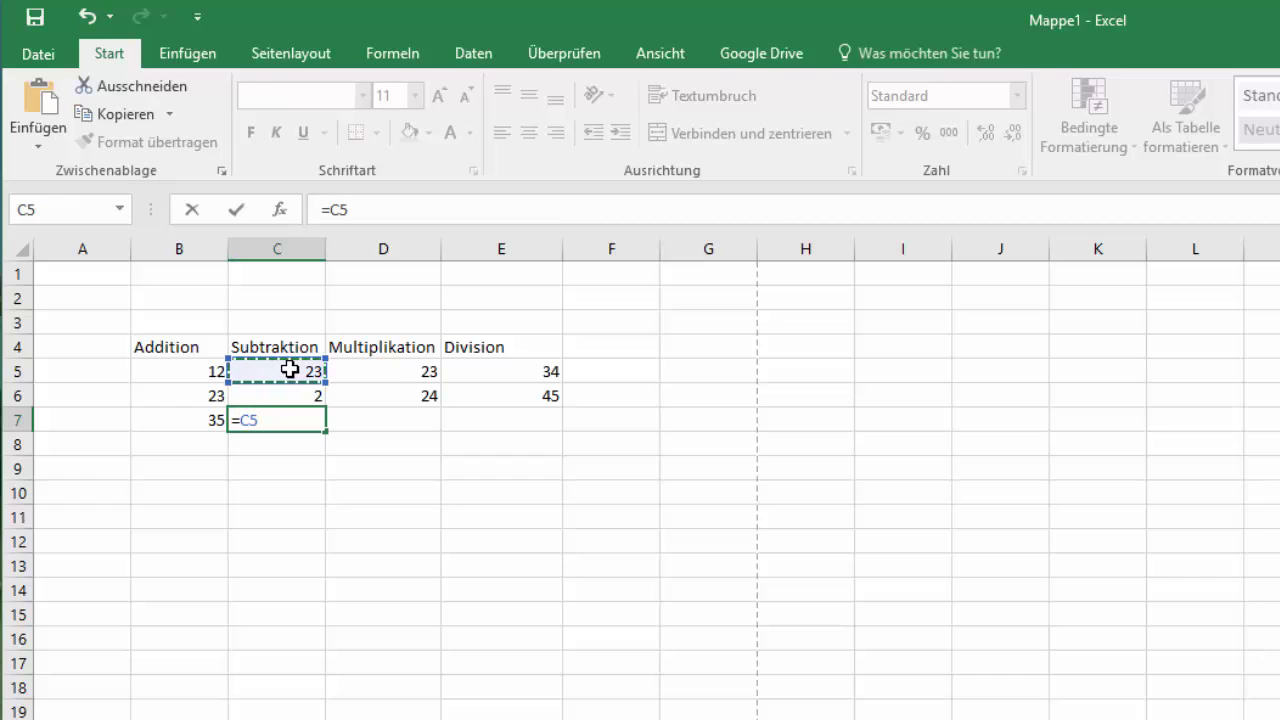
text(-)
click(285, 398)
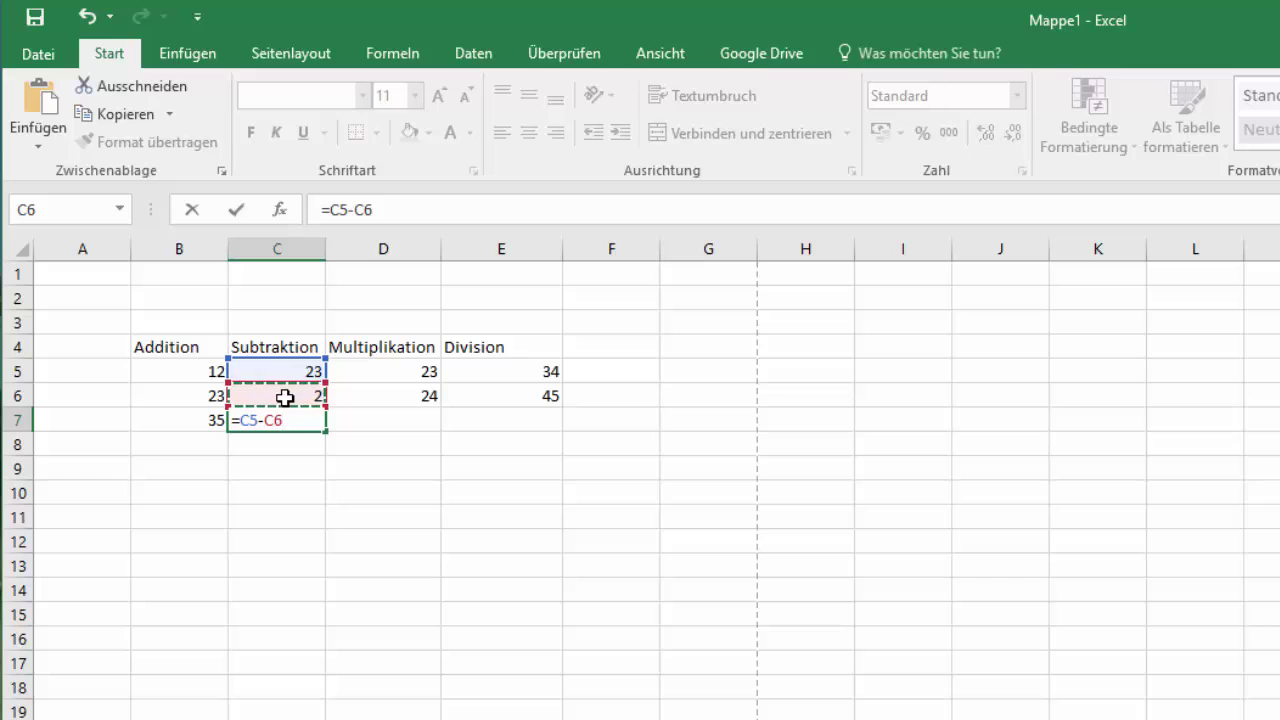
key(Return)
key(Up)
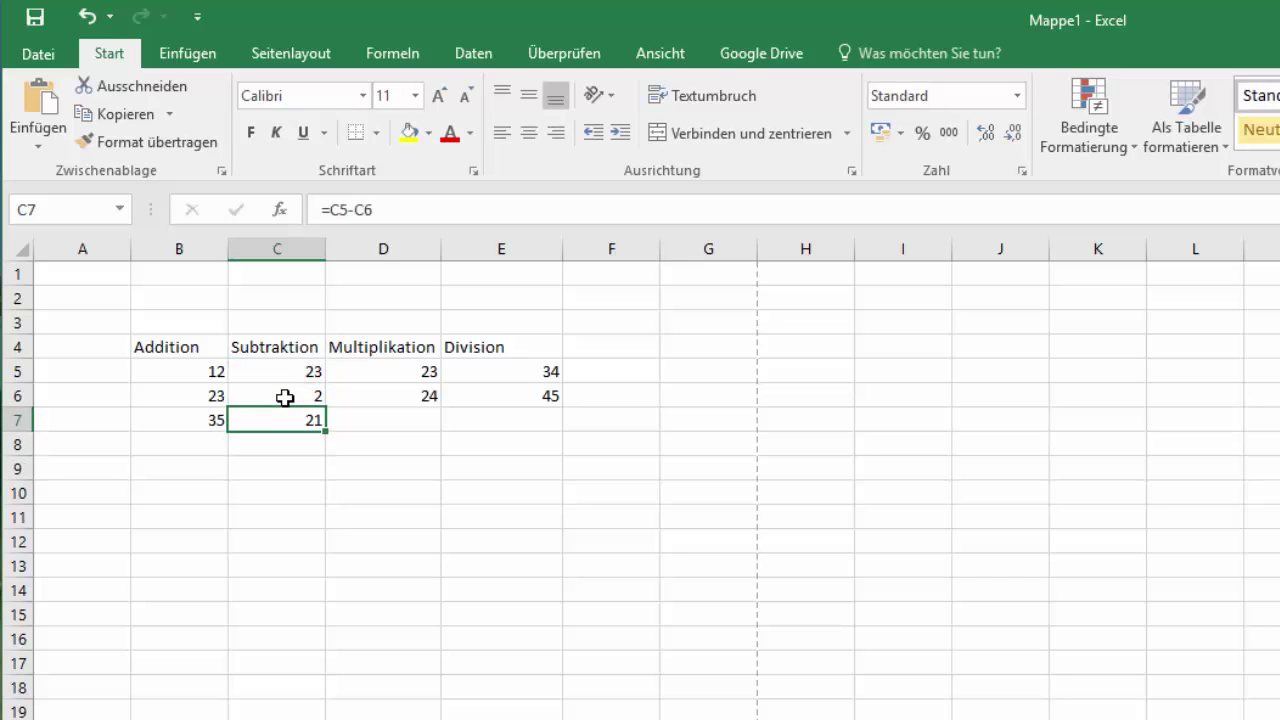
key(Right)
- Enter =D5*D6 in D7 for the Multiplikation result 552
text(=)
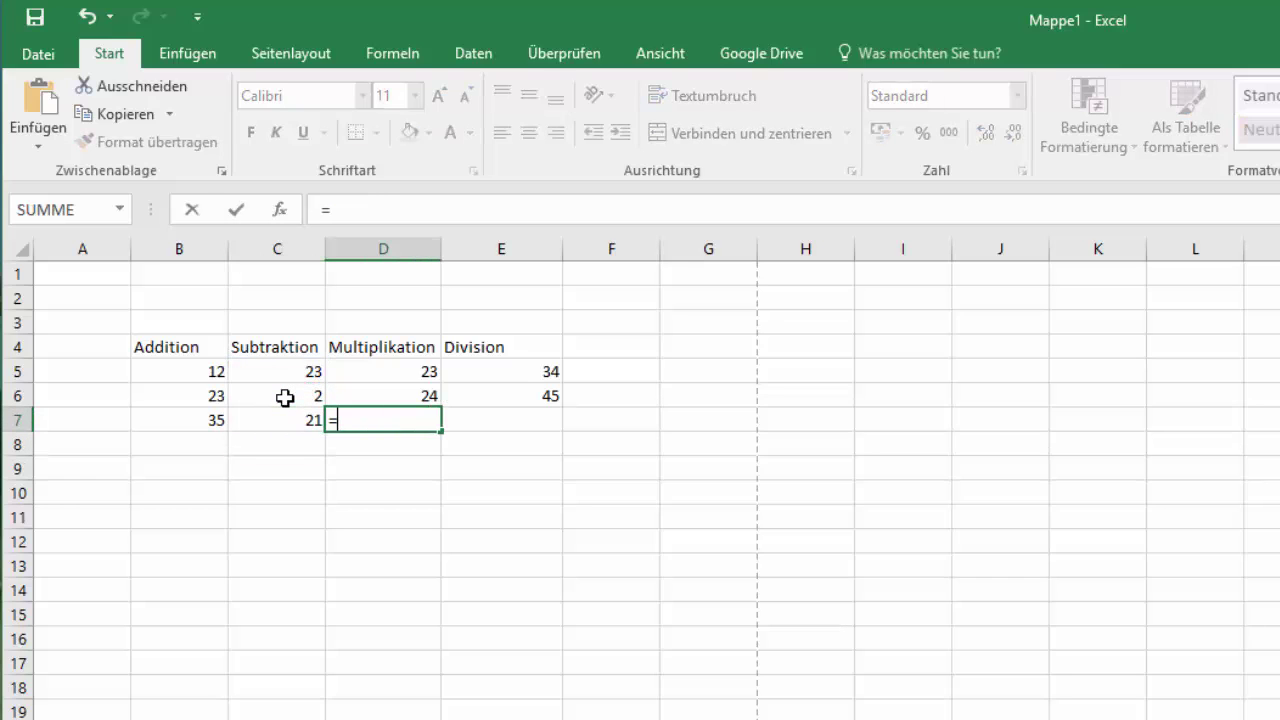
click(409, 371)
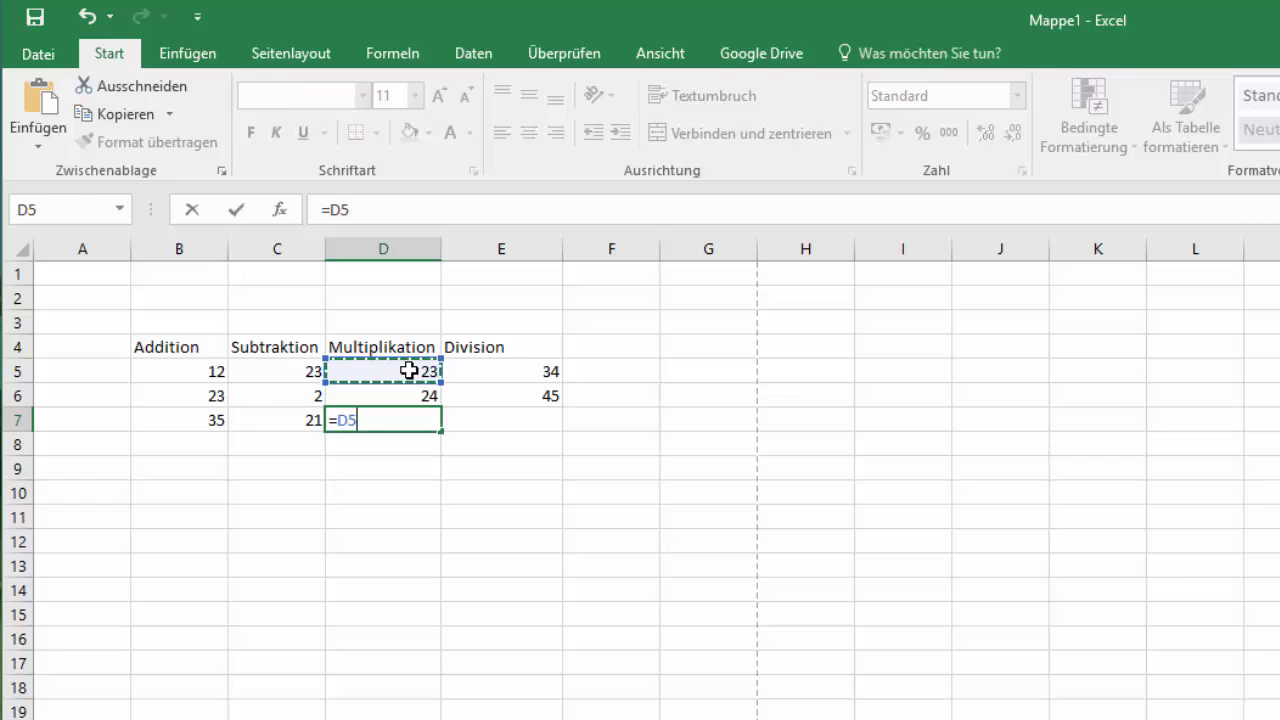
text(*)
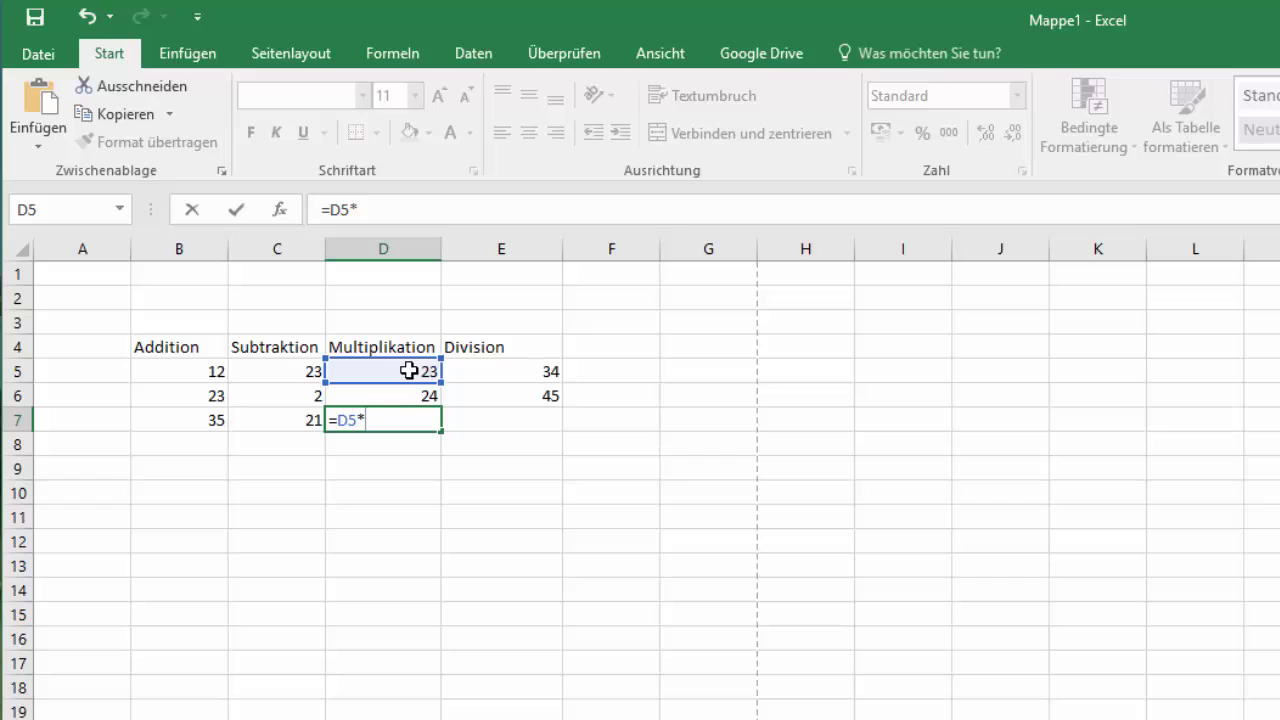
click(412, 394)
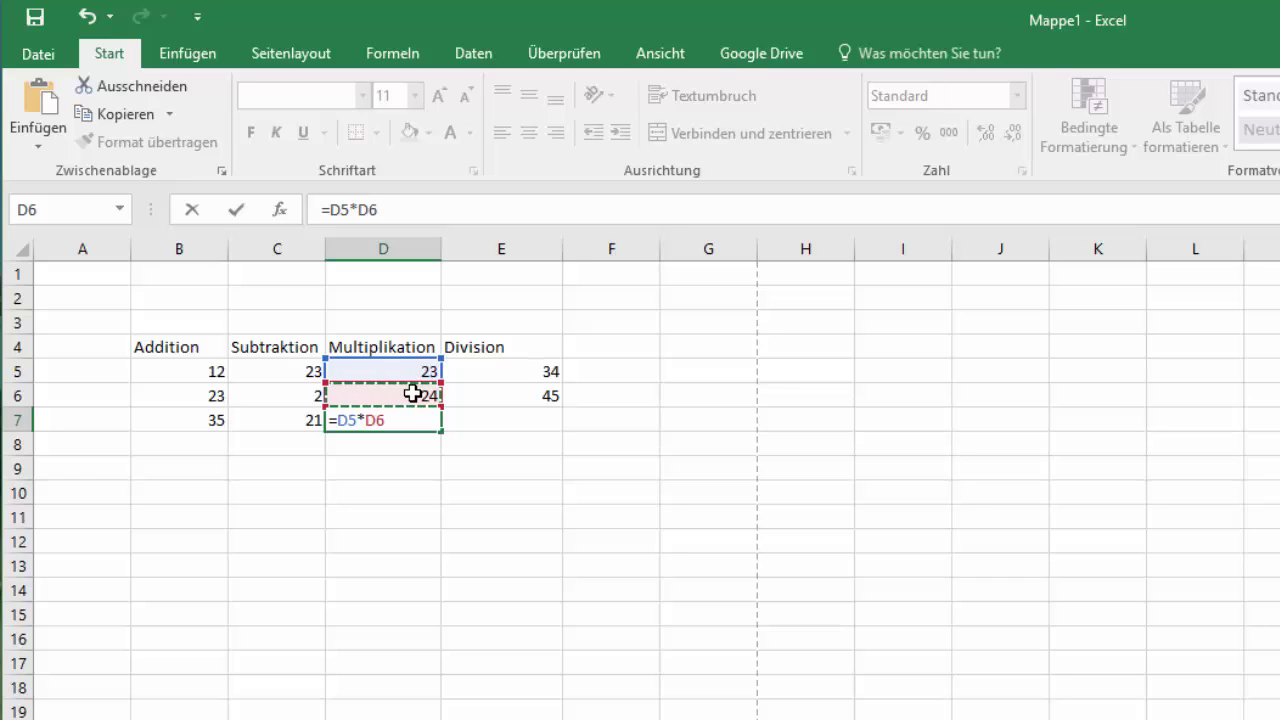
key(Return)
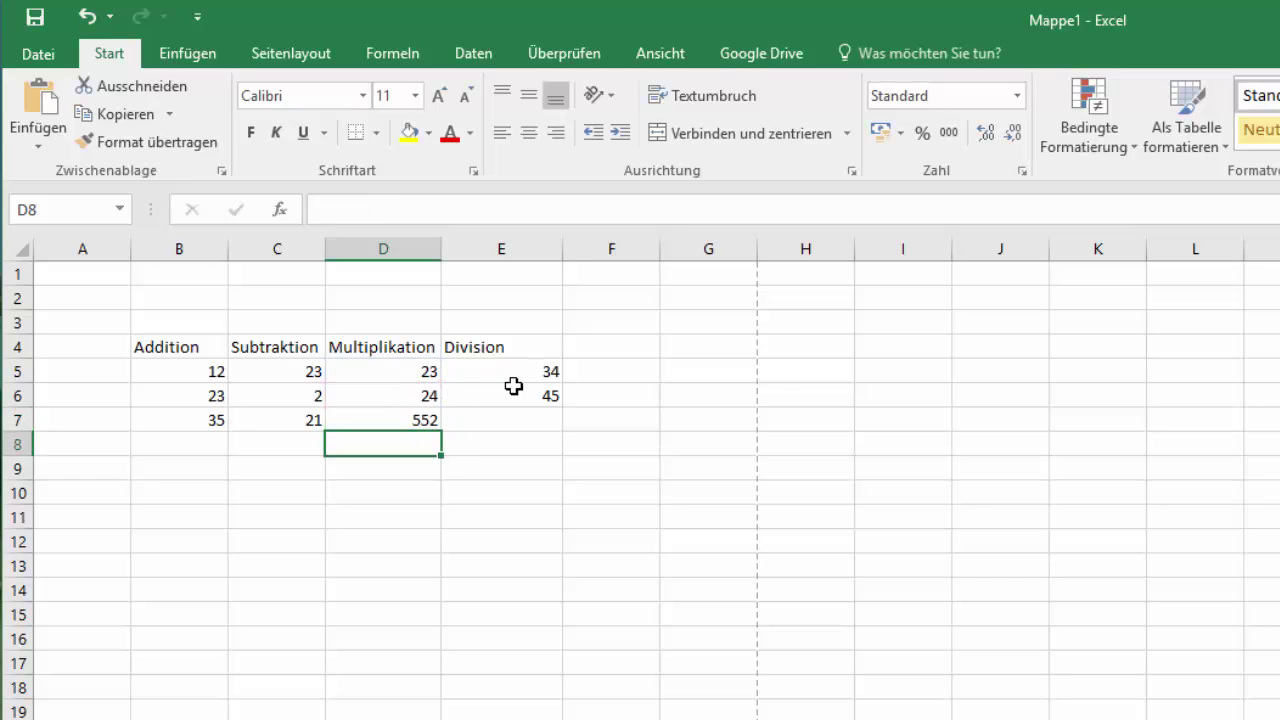
- Enter =E5/E6 in E7, giving the Division result 0,755555556
click(523, 419)
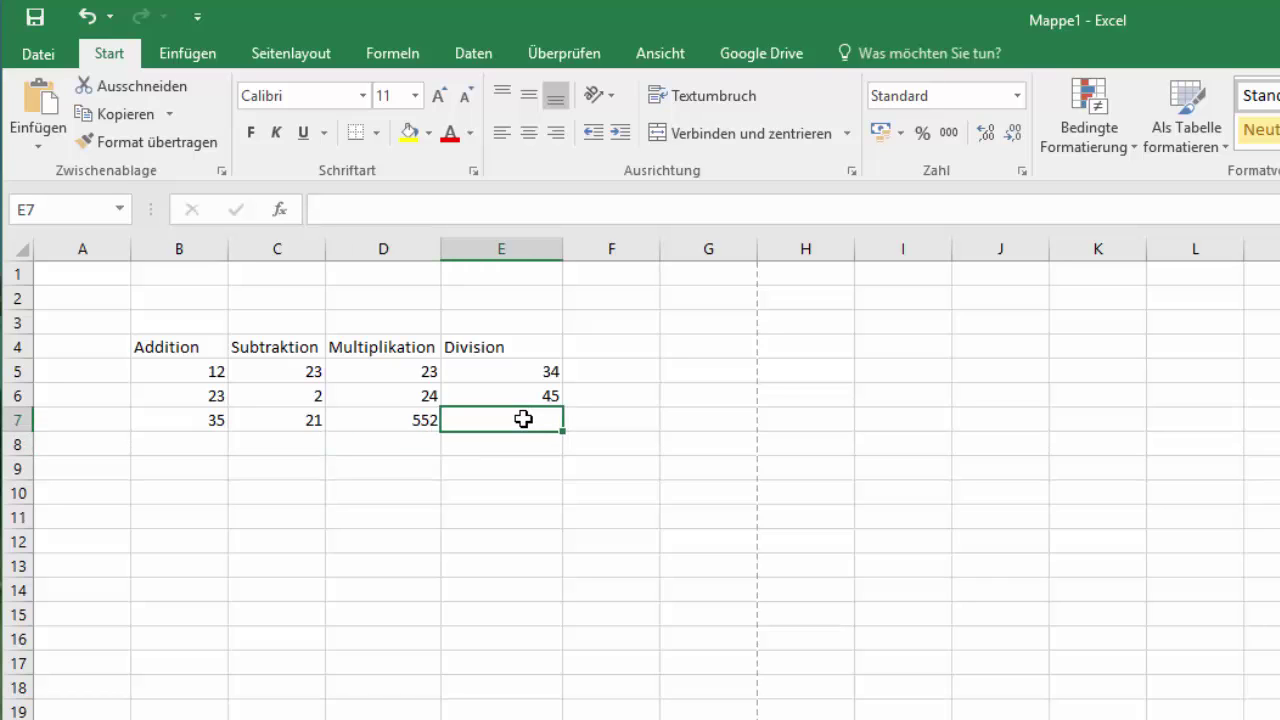
text(=)
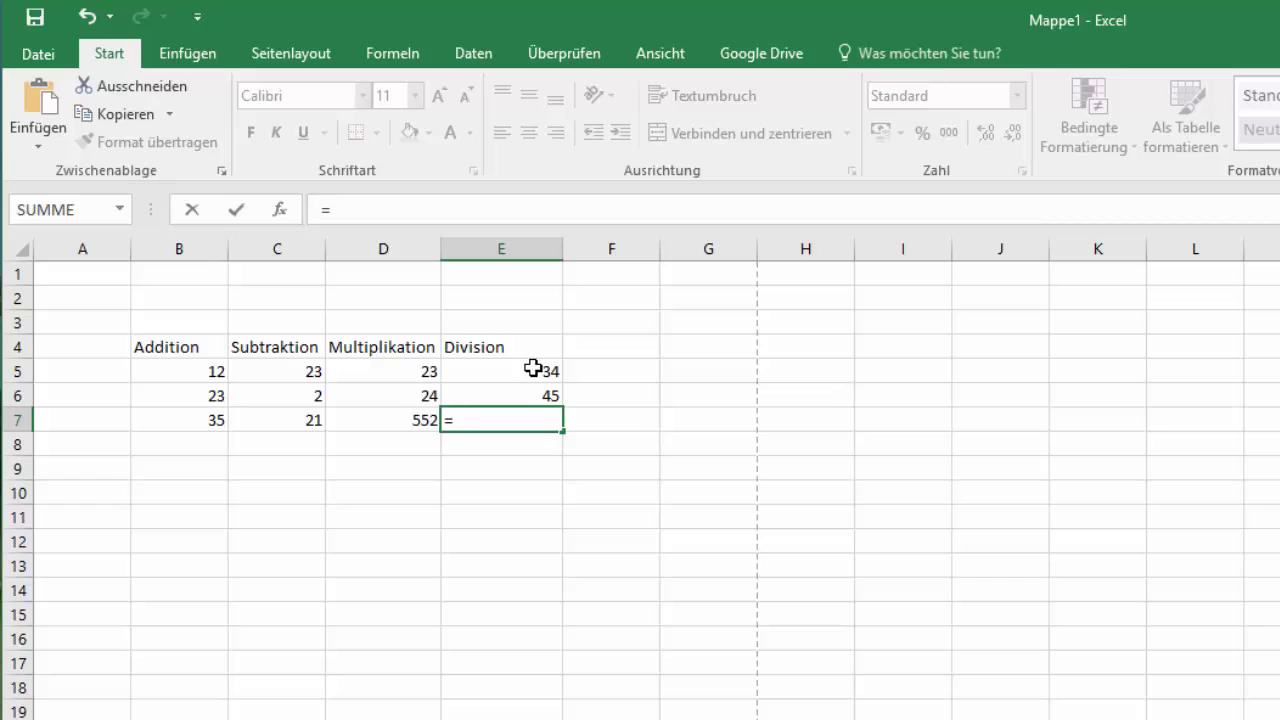
click(533, 369)
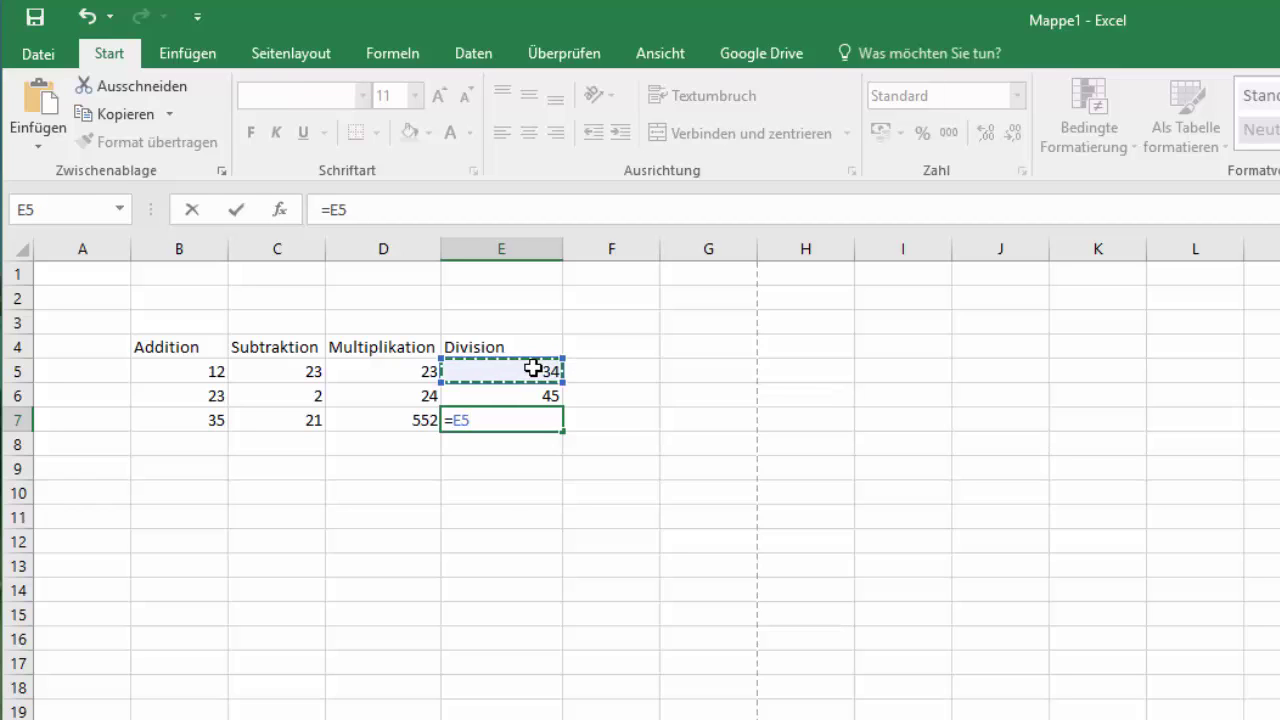
text(/)
click(542, 397)
key(Return)
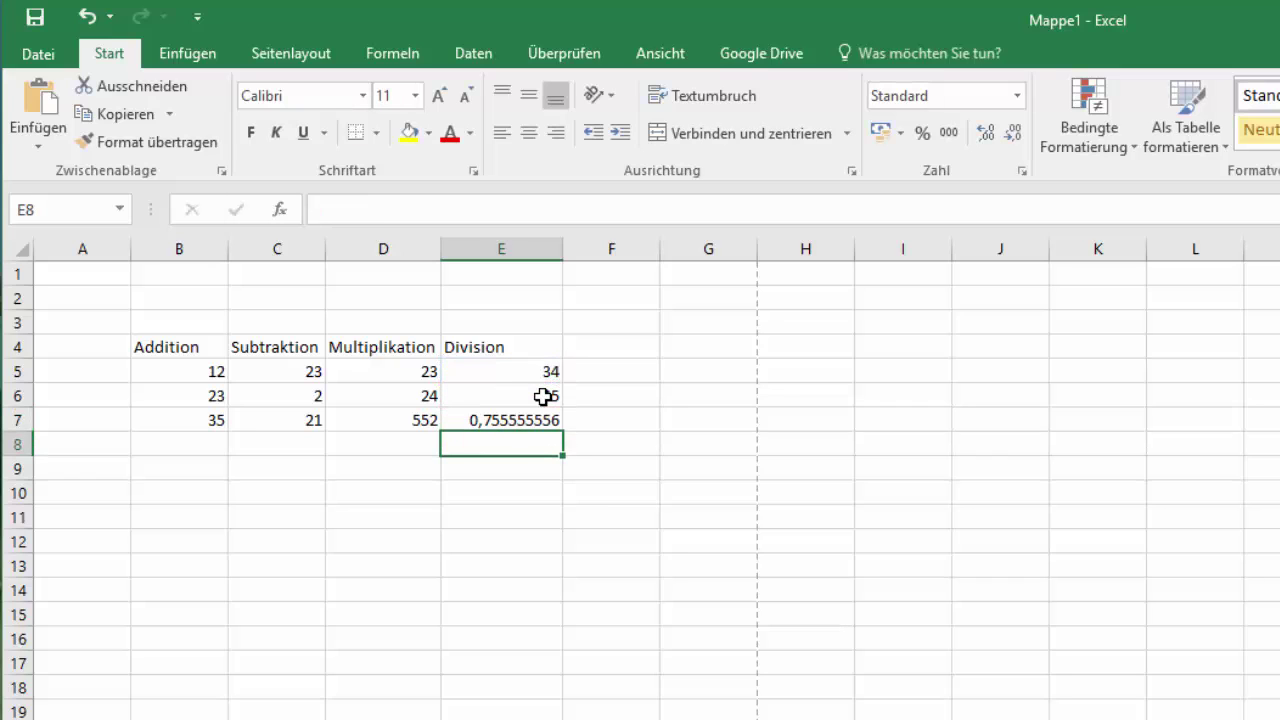
click(501, 421)
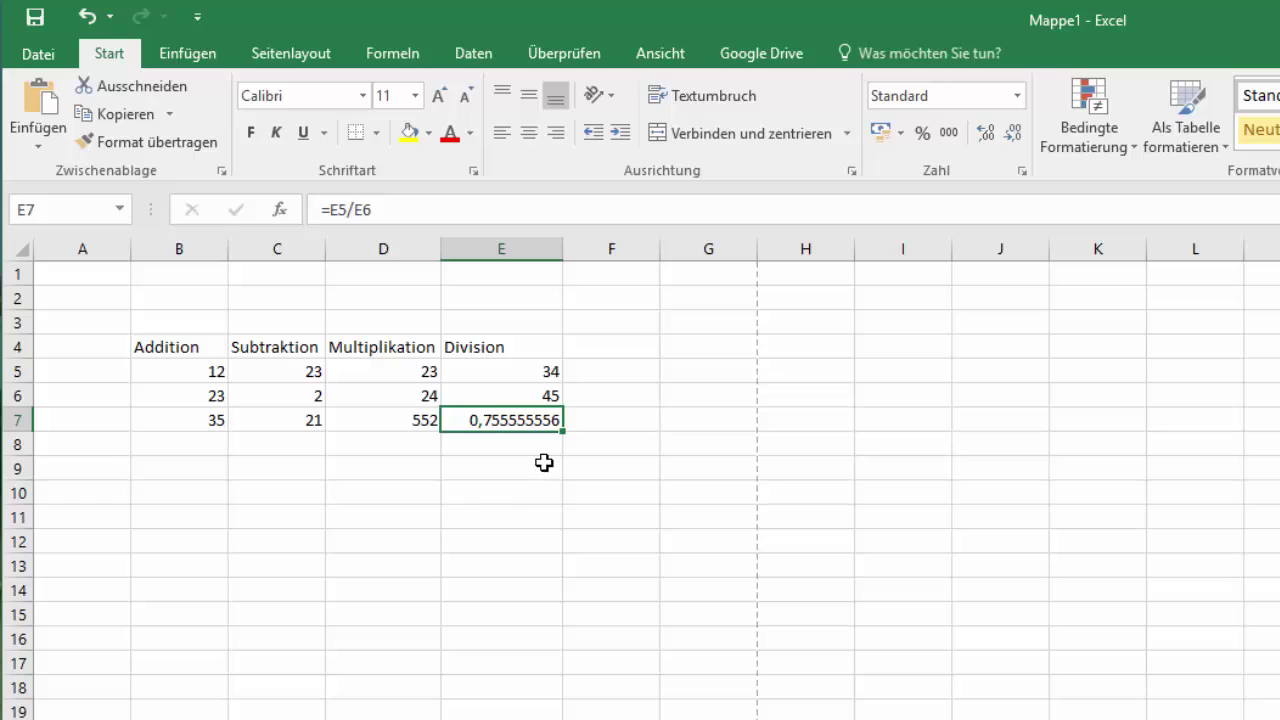
click(506, 446)
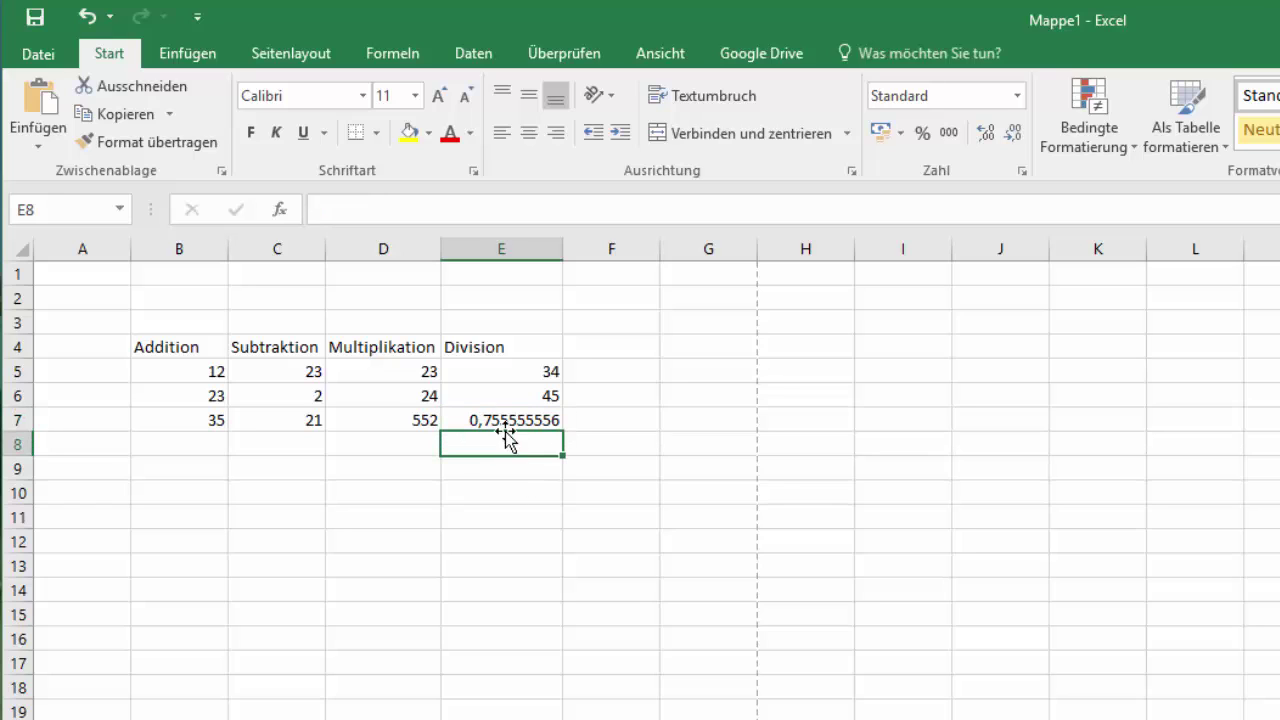
click(525, 370)
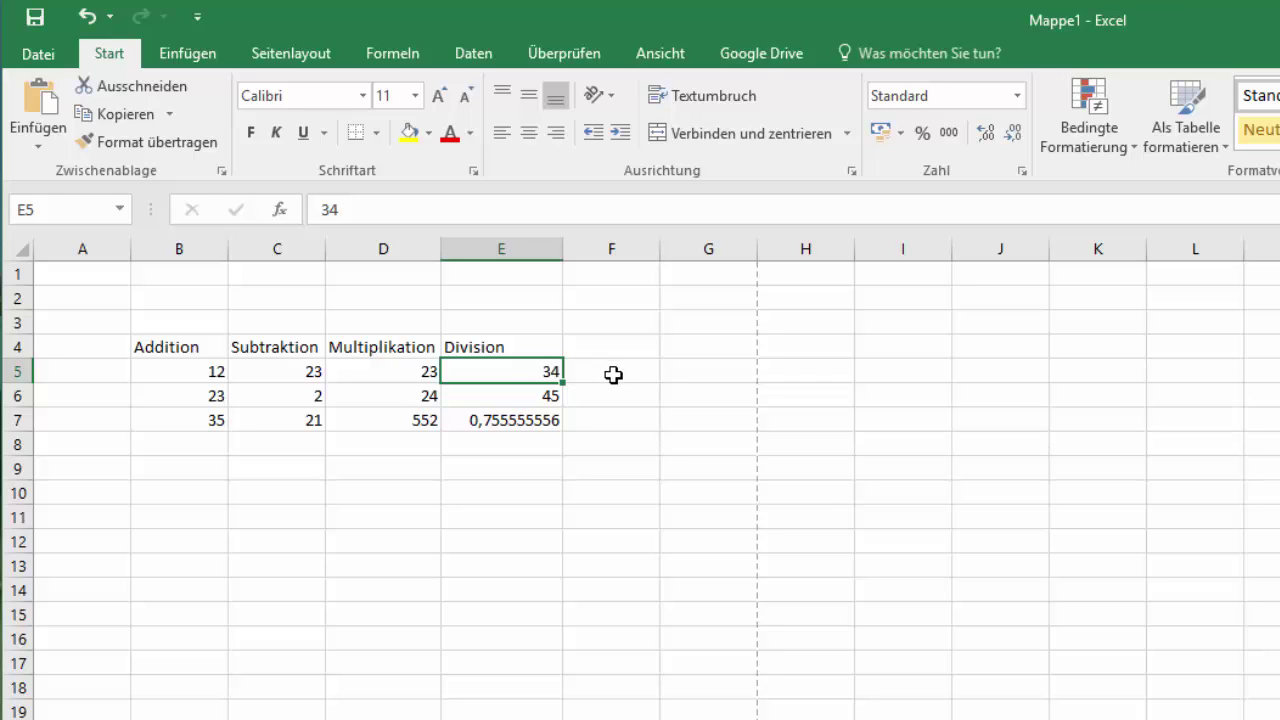
- Replace the Division values with 89 in E5 and 4 in E6, making E7 22,25
text(89)
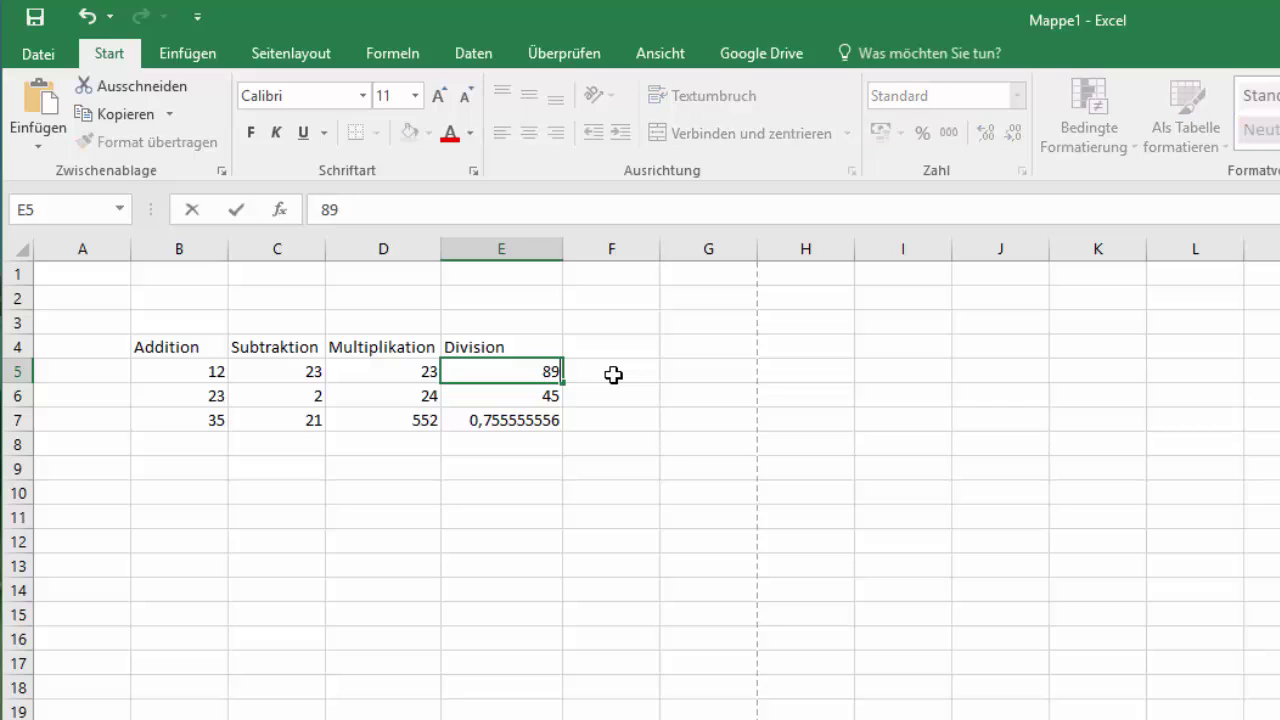
key(Return)
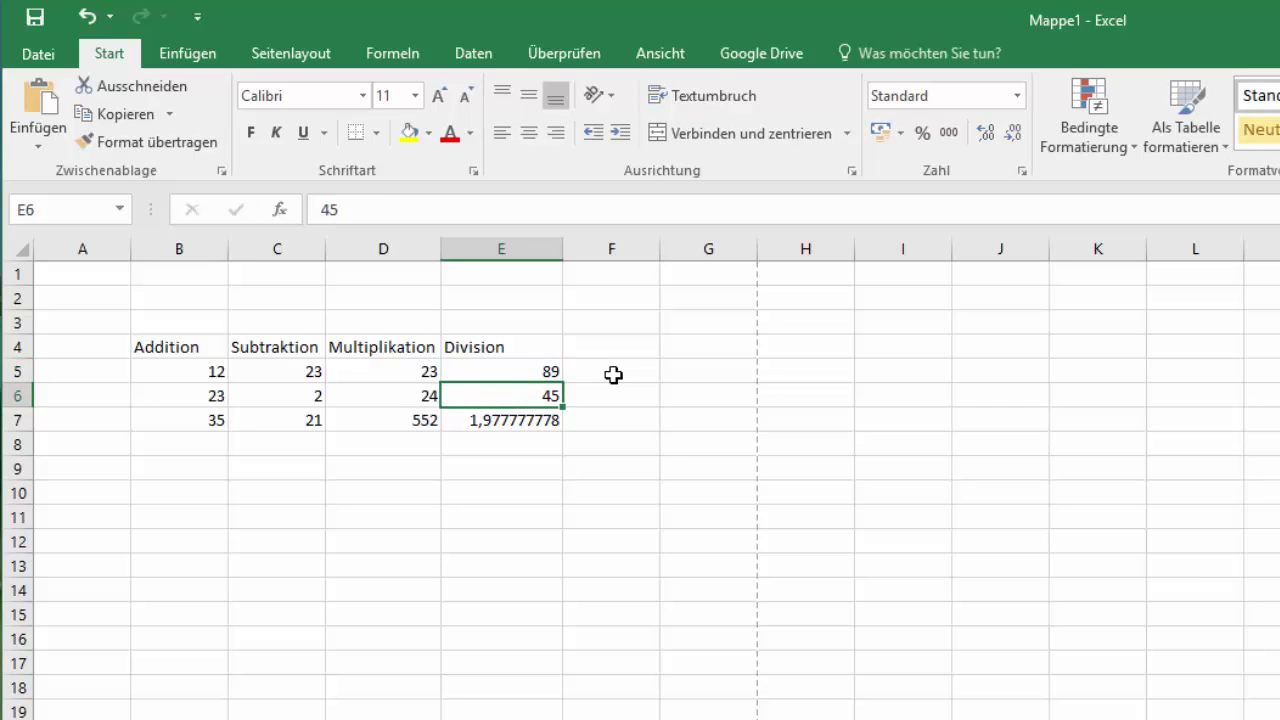
key(Return)
key(Up)
text(4)
key(Return)
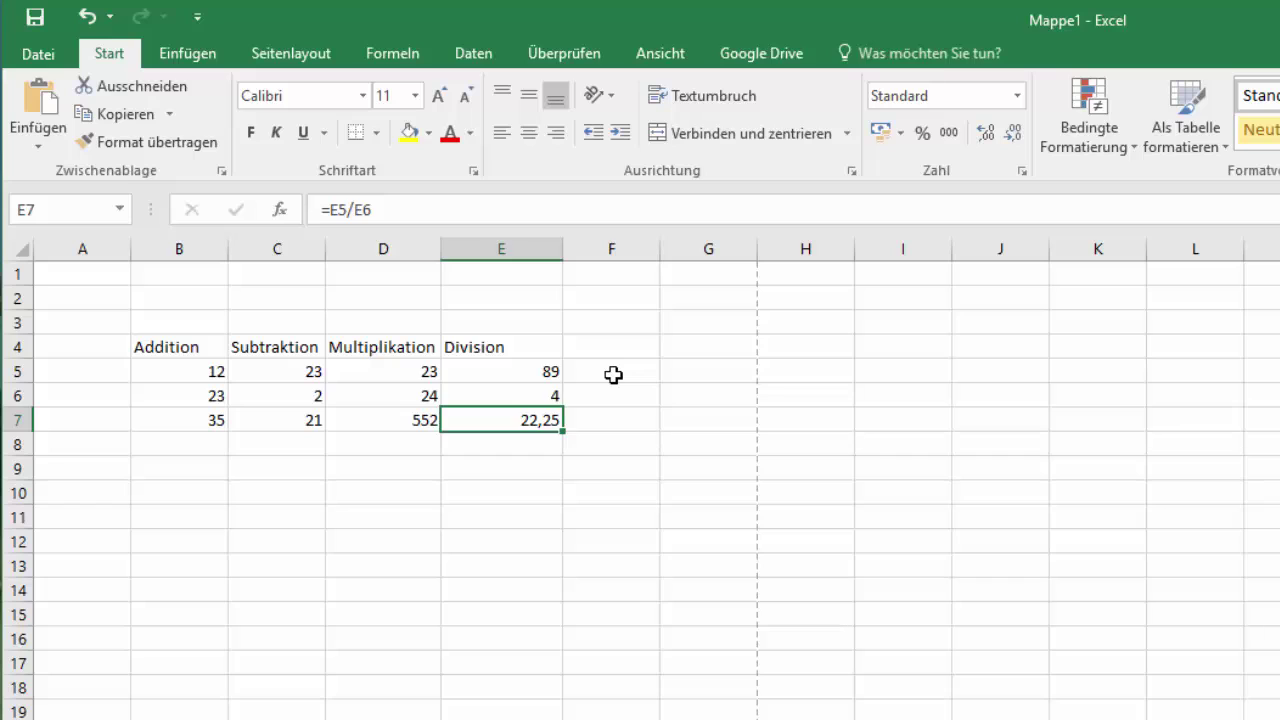
key(Left)
key(Left)
key(Left)
key(Right)
key(Right)
key(Right)
key(Right)
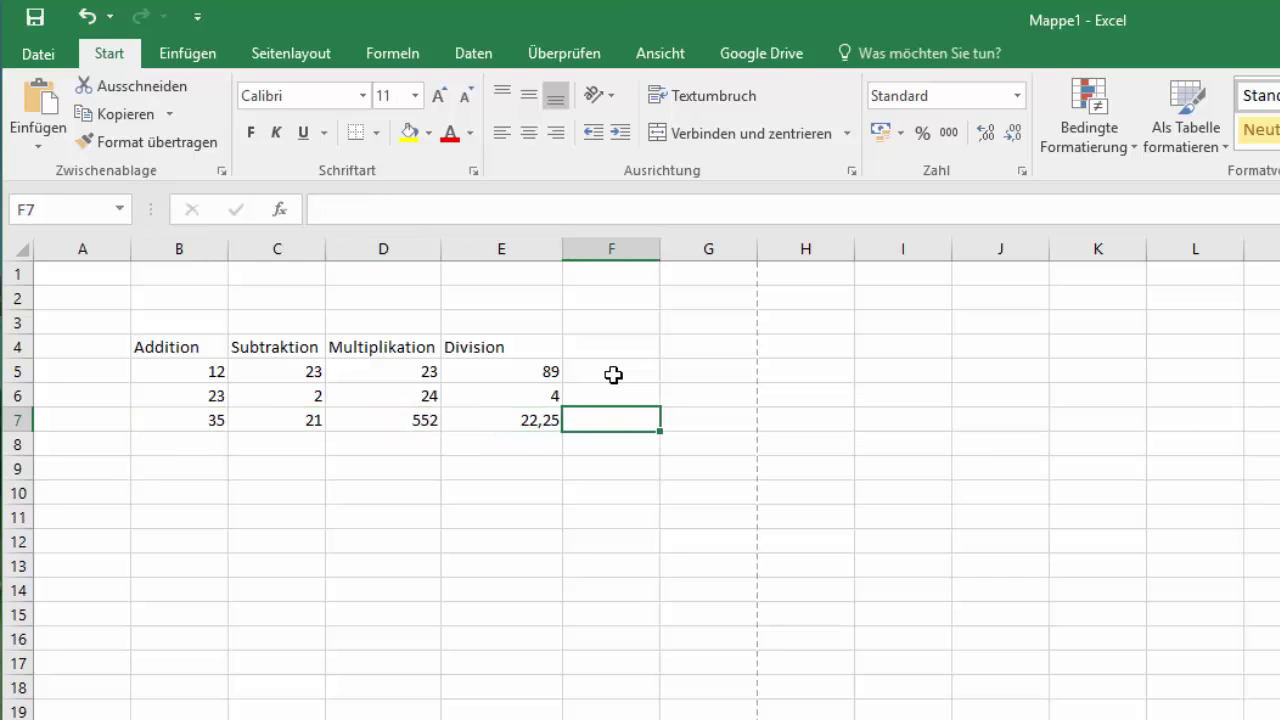
- Enter =SUMME(B7:E7) in F7 by selecting B7:E7, totalling 630,25
text(=)
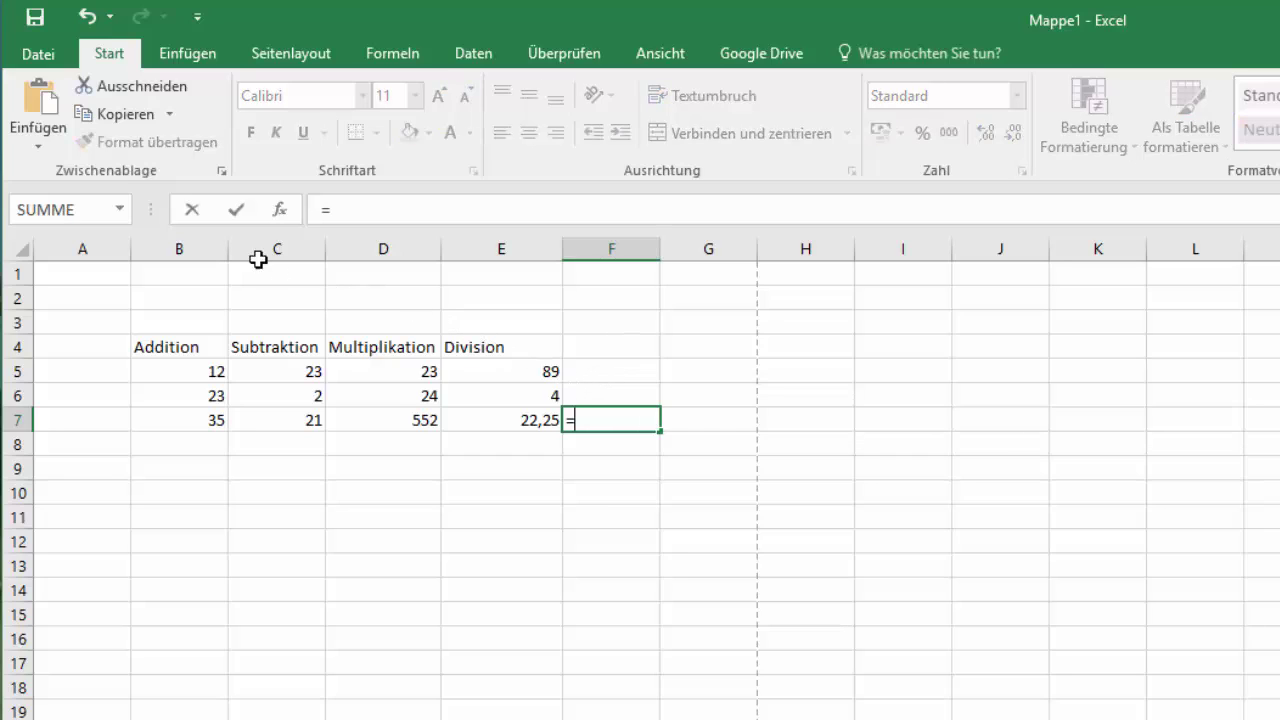
click(55, 210)
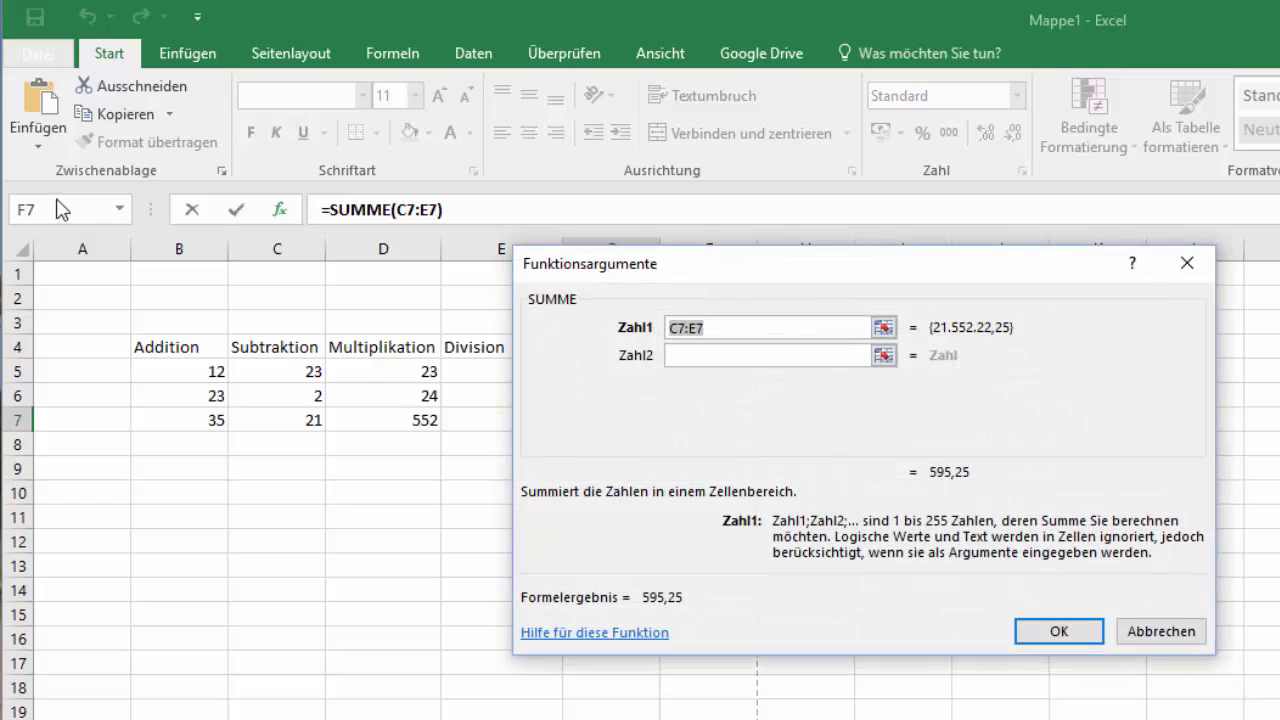
drag(647, 273, 580, 560)
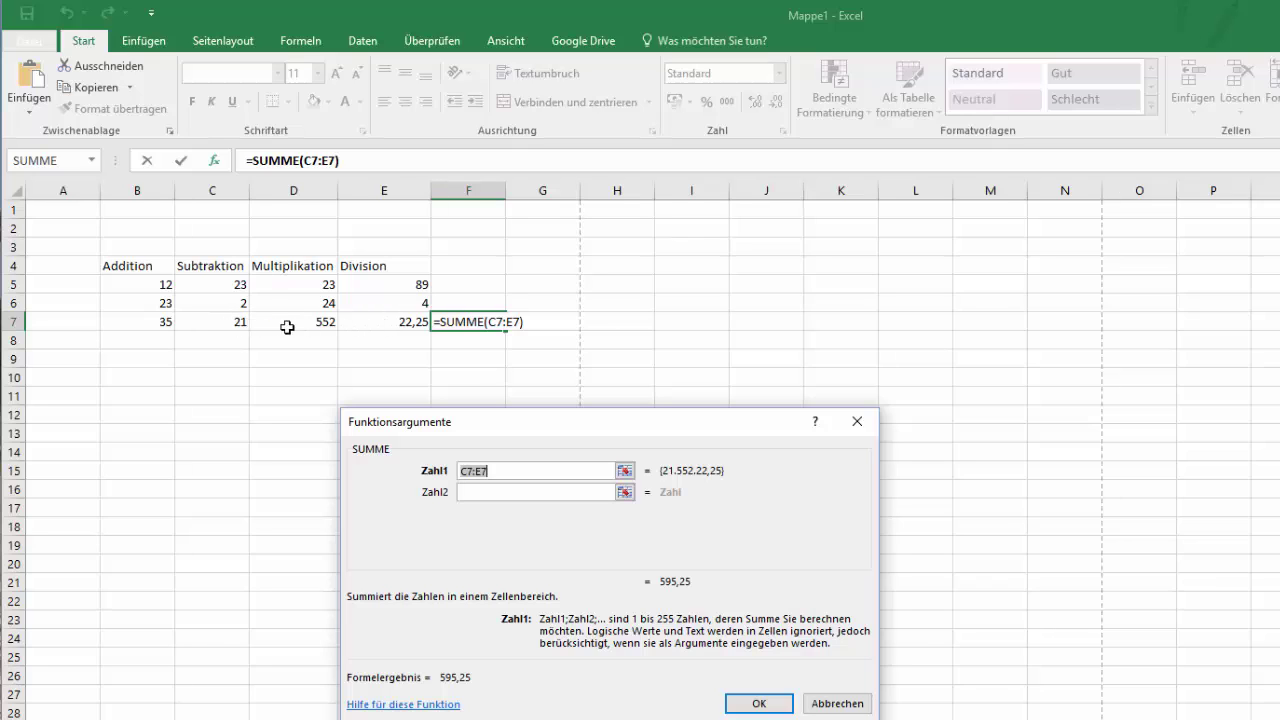
click(624, 471)
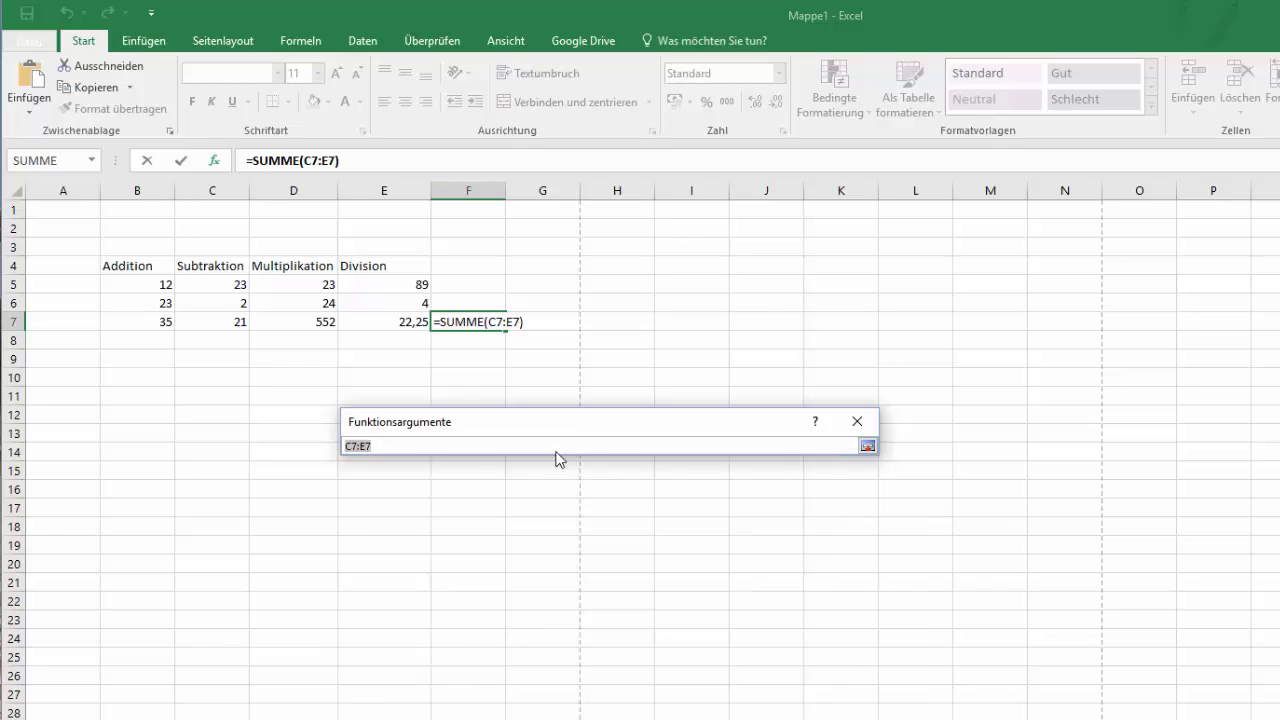
click(150, 319)
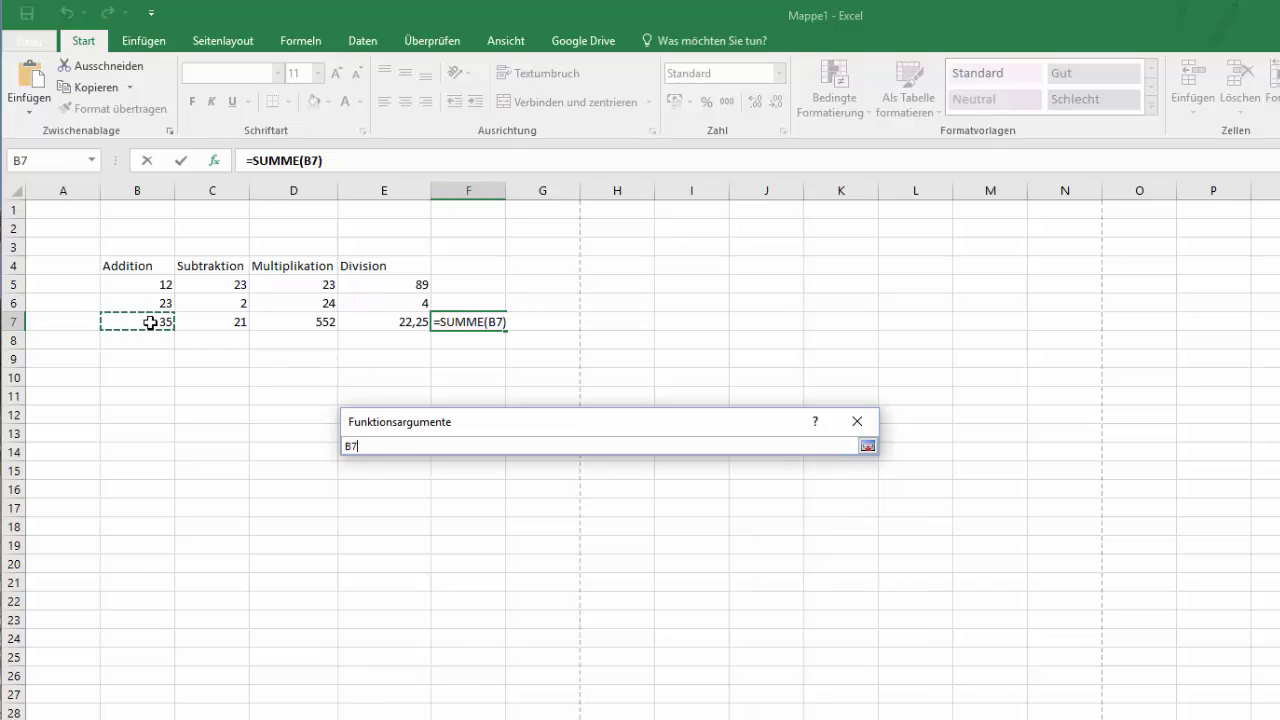
drag(168, 321, 360, 325)
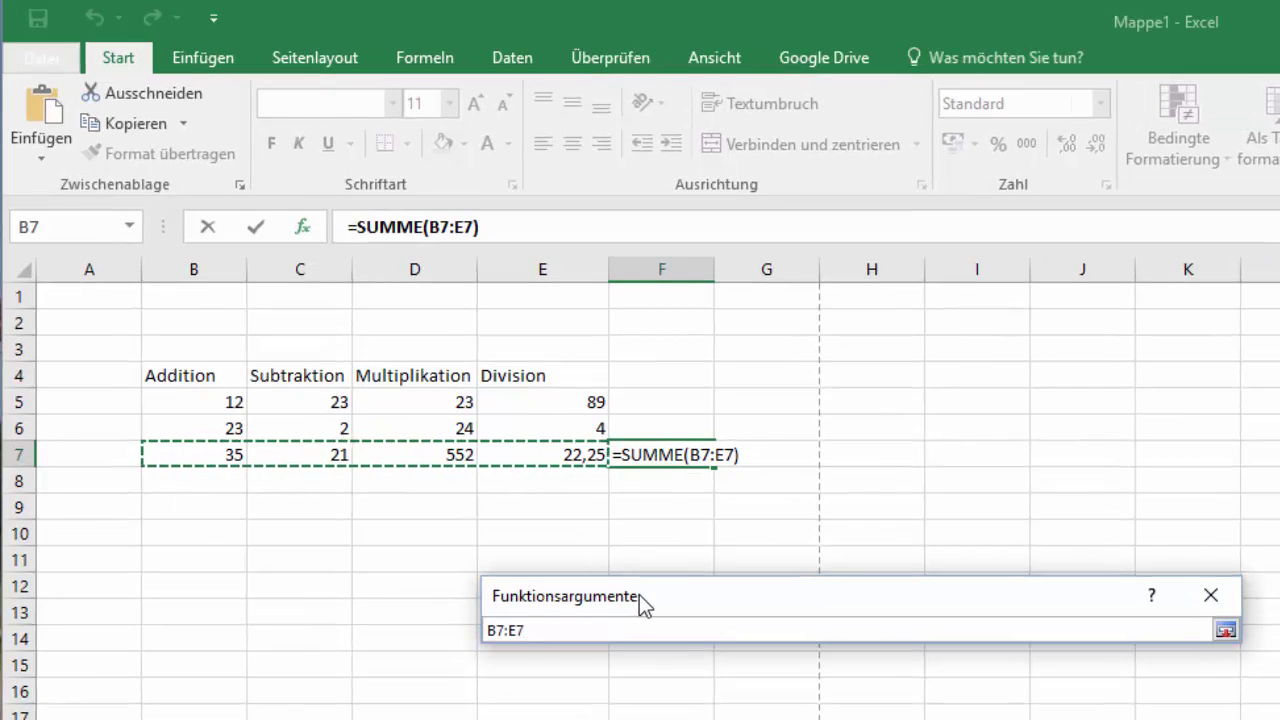
key(Return)
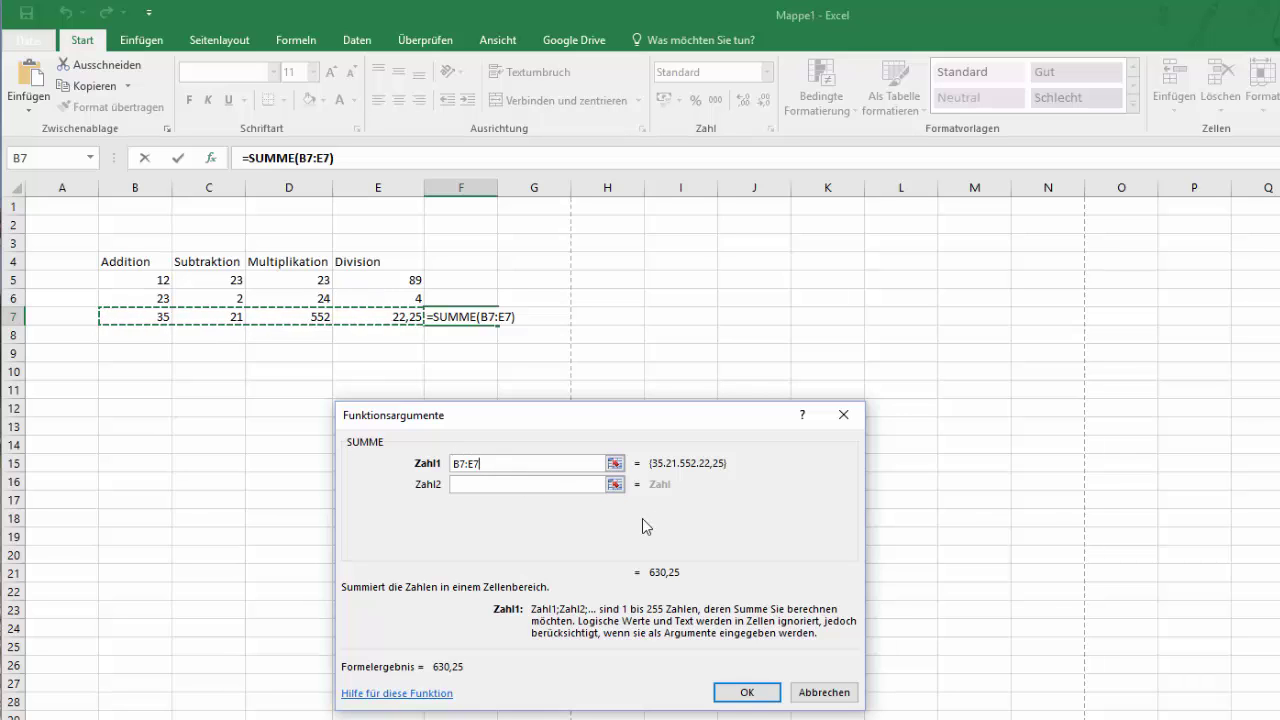
click(746, 693)
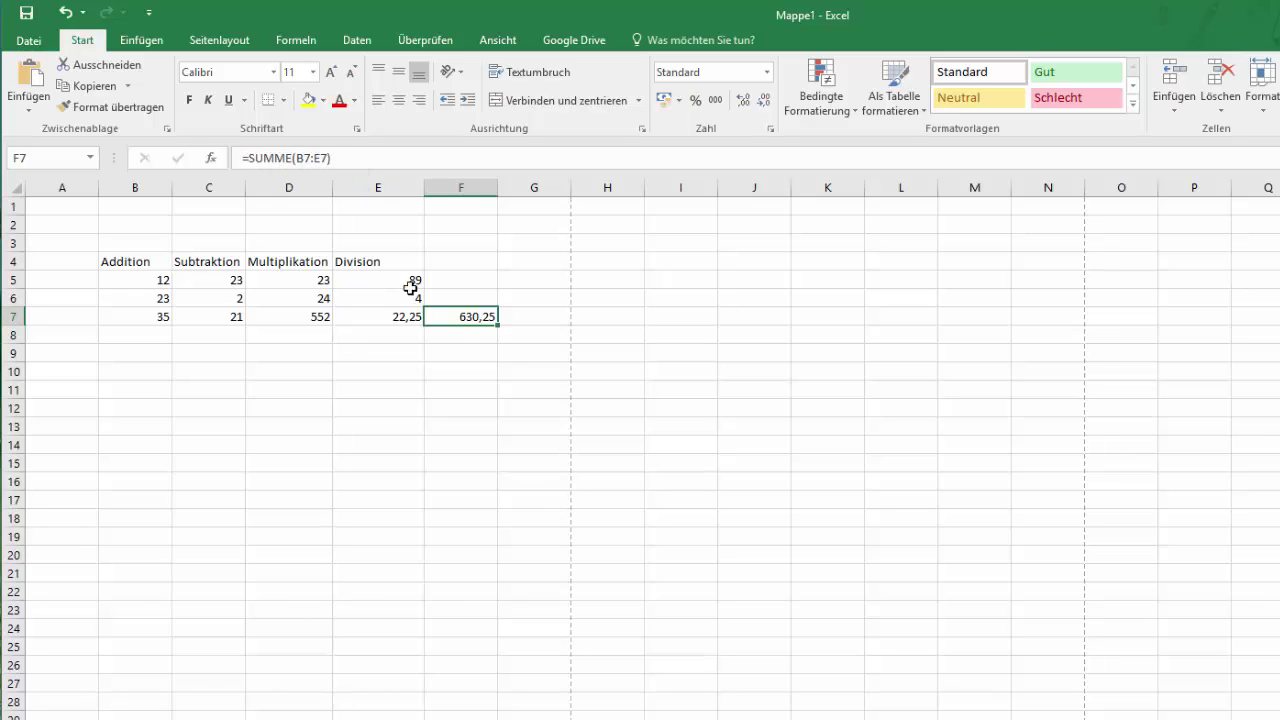
click(450, 343)
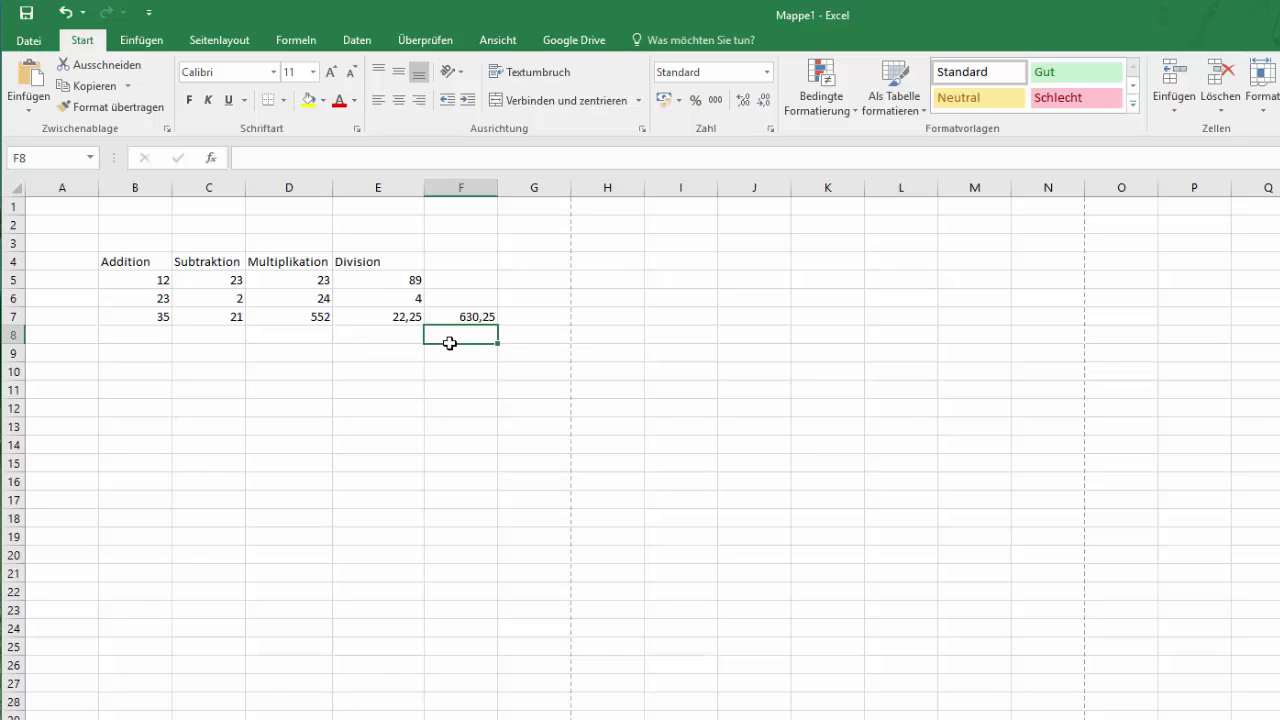
- Enter =B7+C7+D7+E7 in F8, which also totals 630,25
text(=)
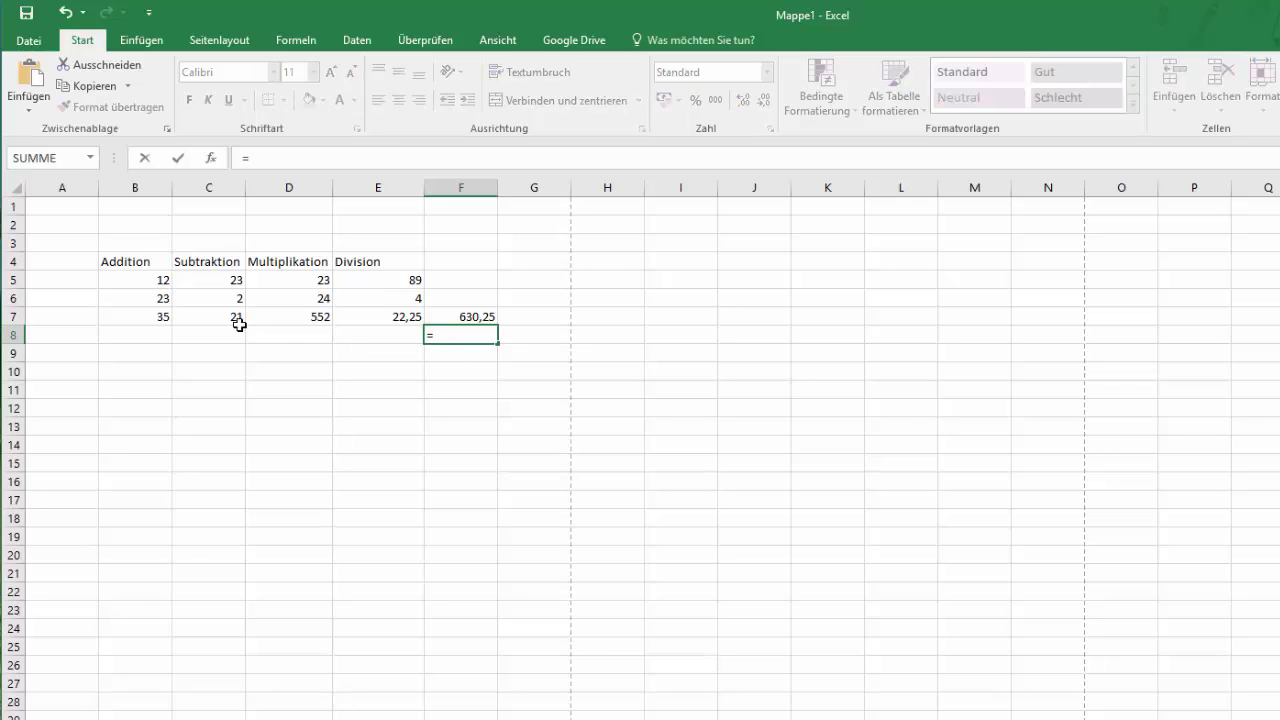
click(147, 316)
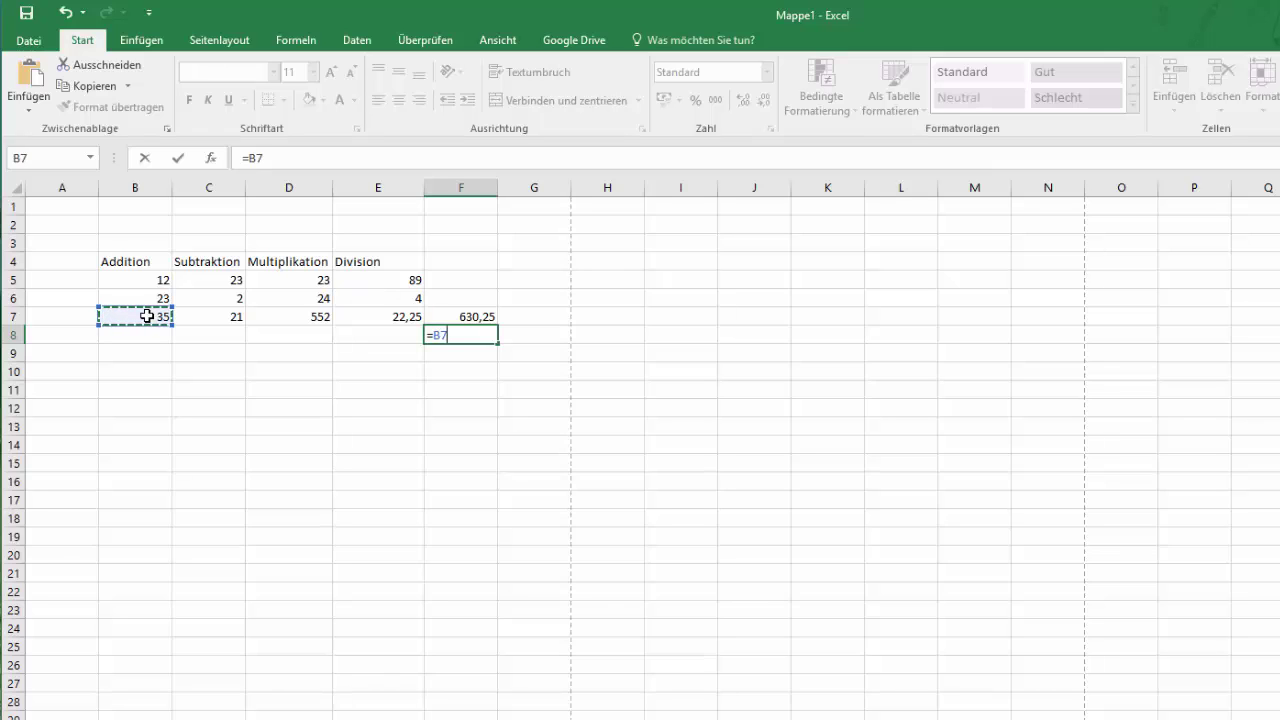
text(+)
click(209, 318)
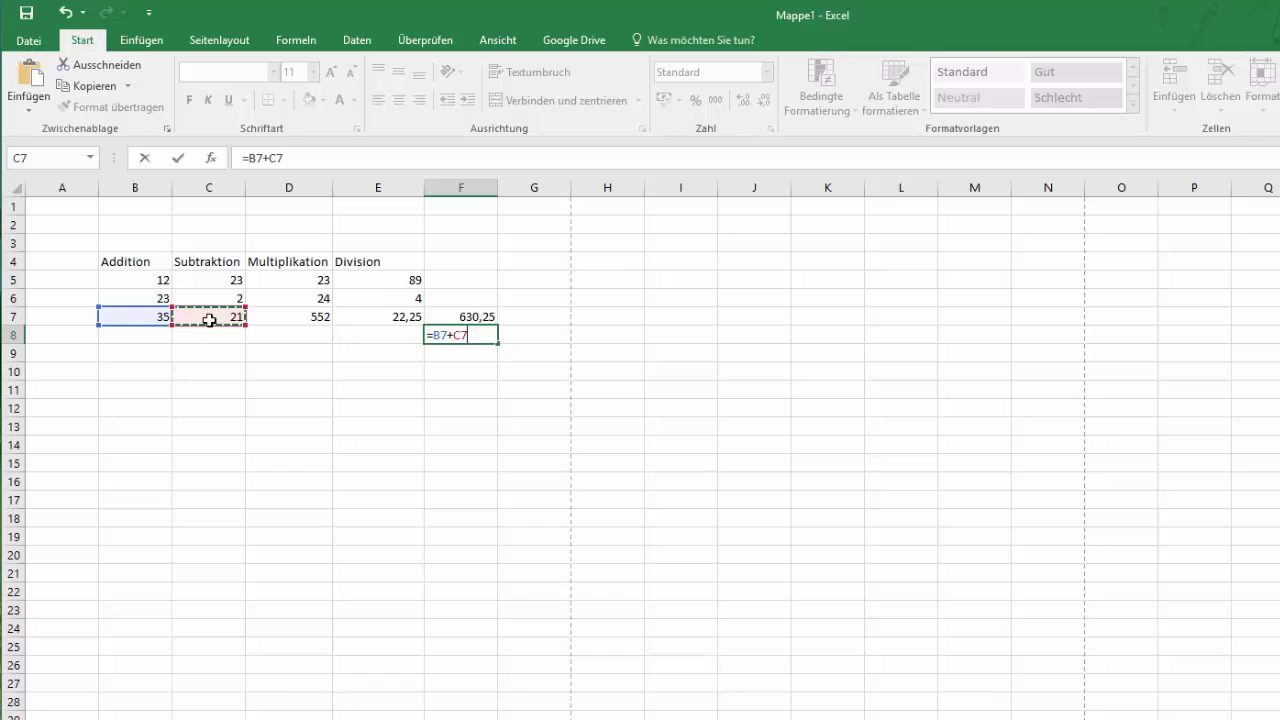
text(+)
click(296, 318)
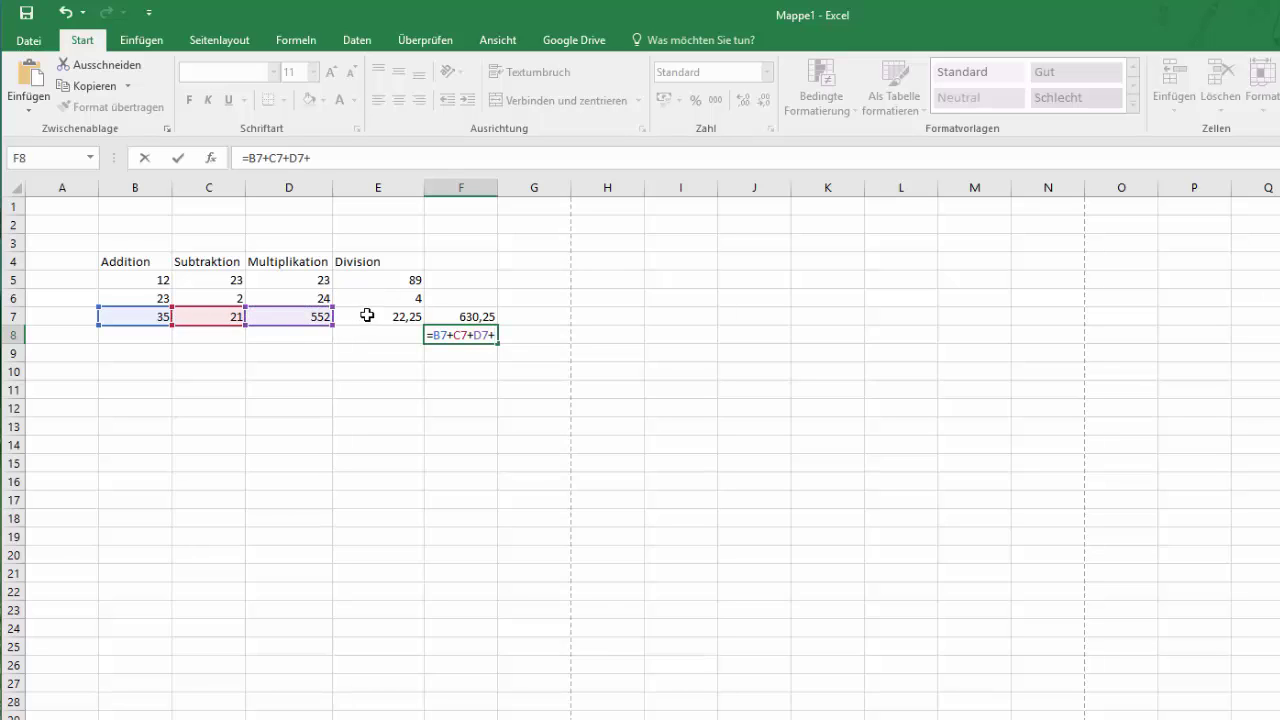
text(+)
click(367, 315)
key(Return)
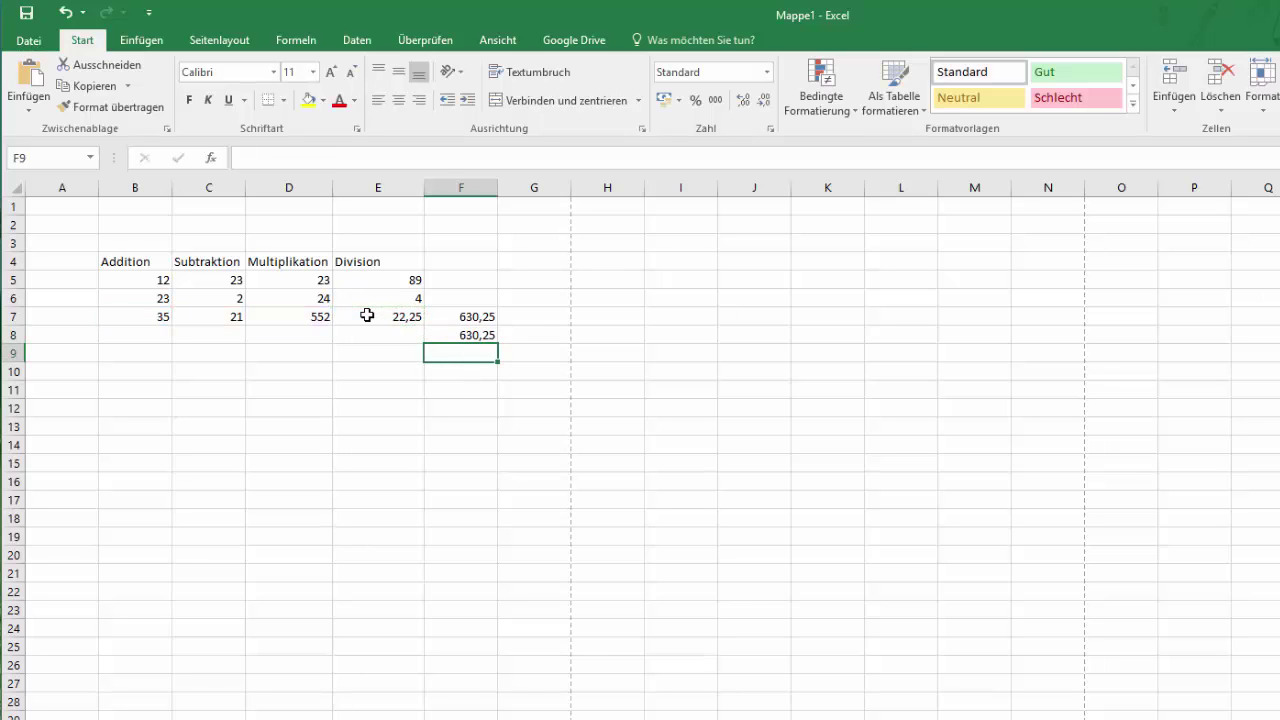
click(440, 339)
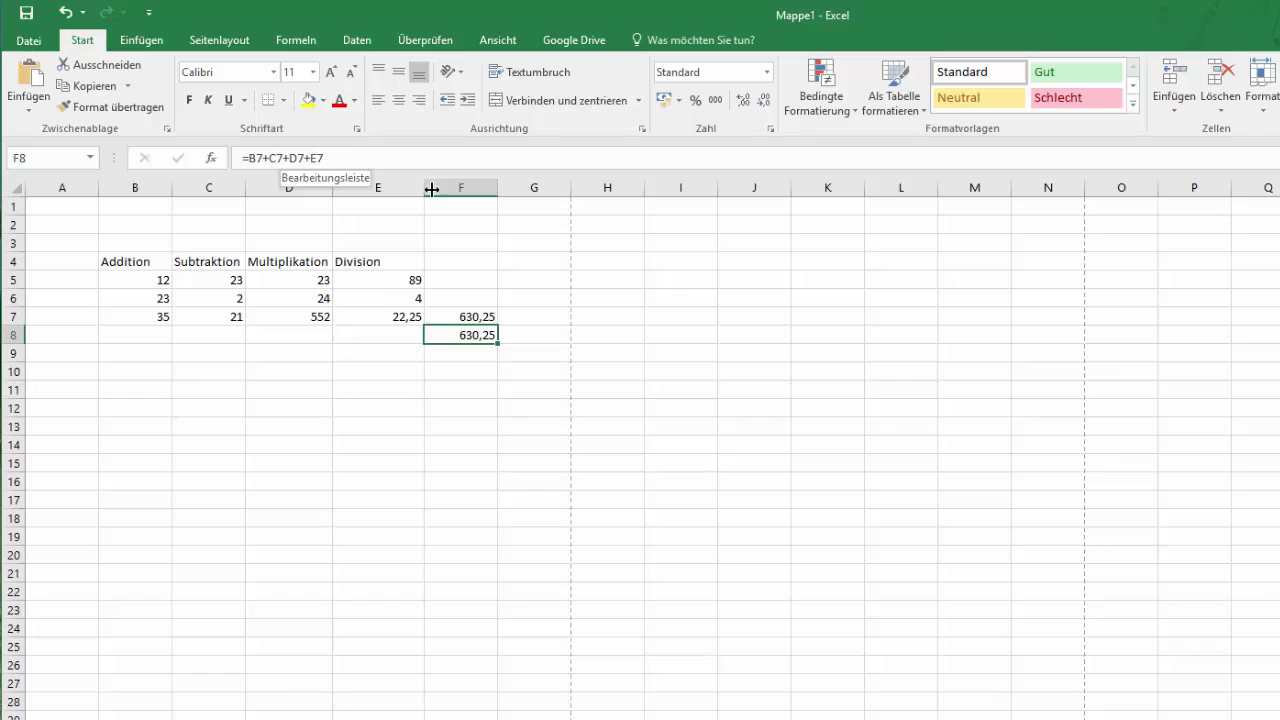
click(456, 319)
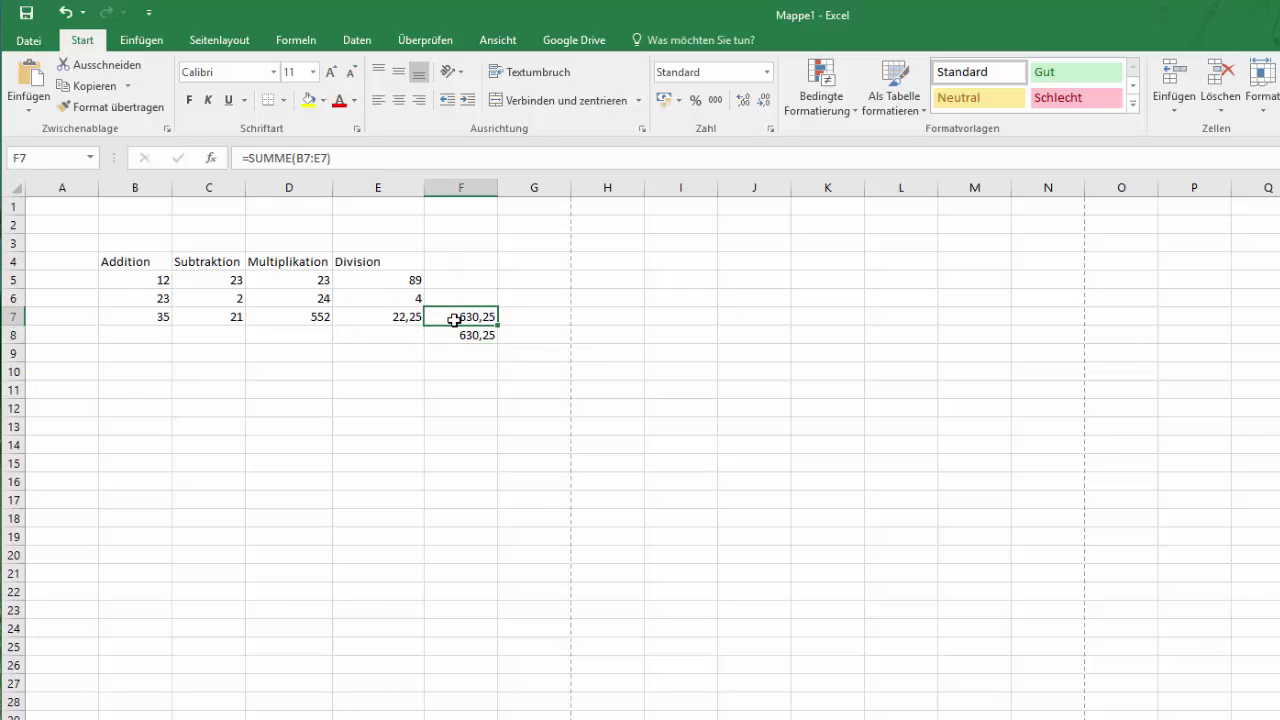
click(340, 375)
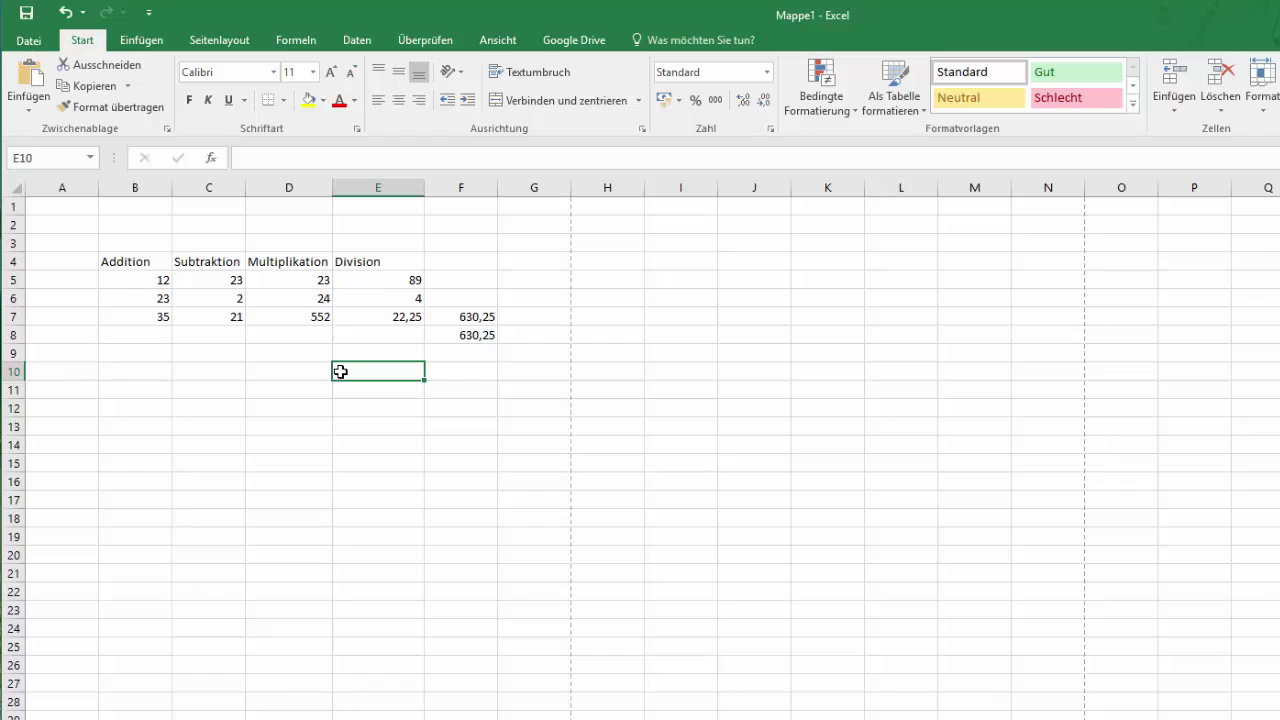
click(357, 334)
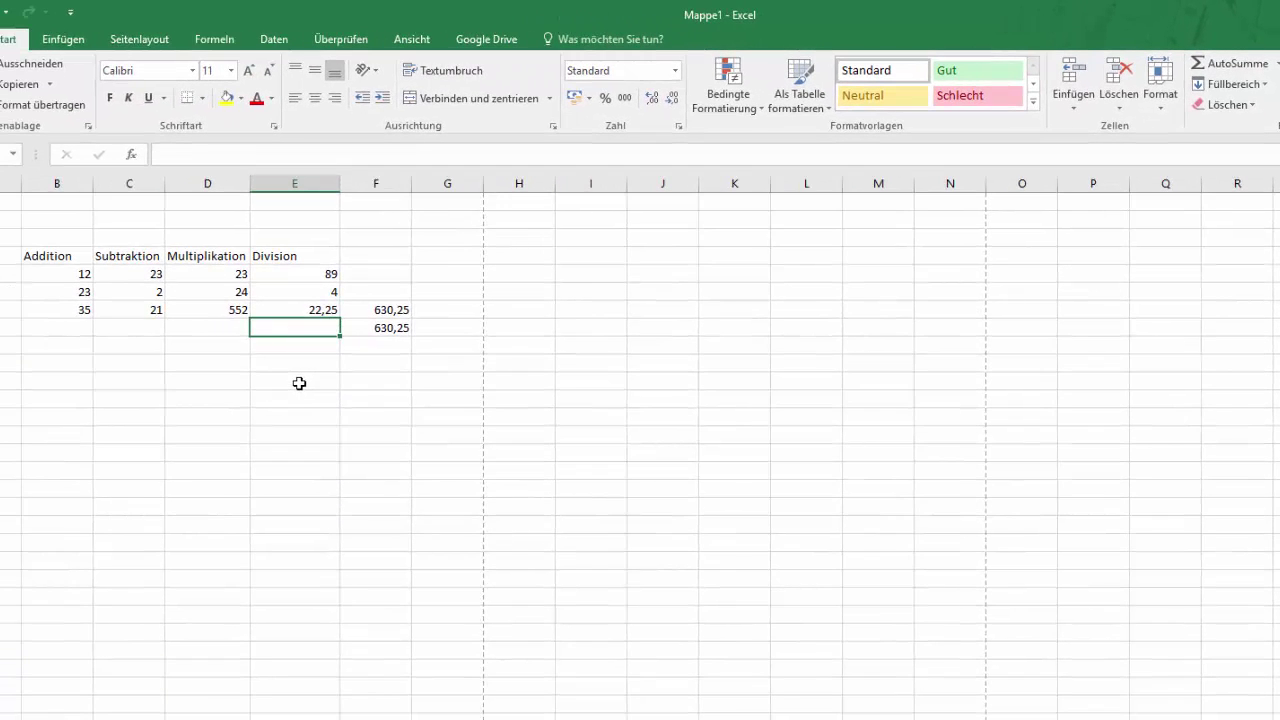
click(300, 380)
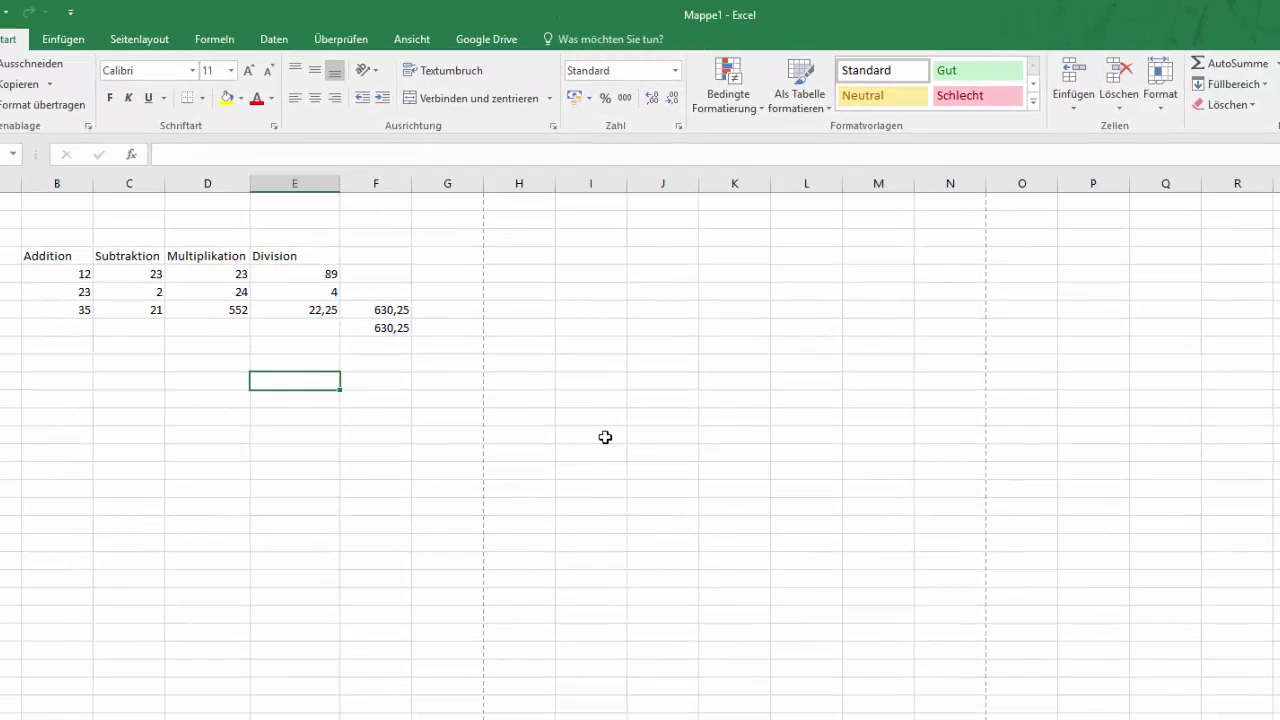